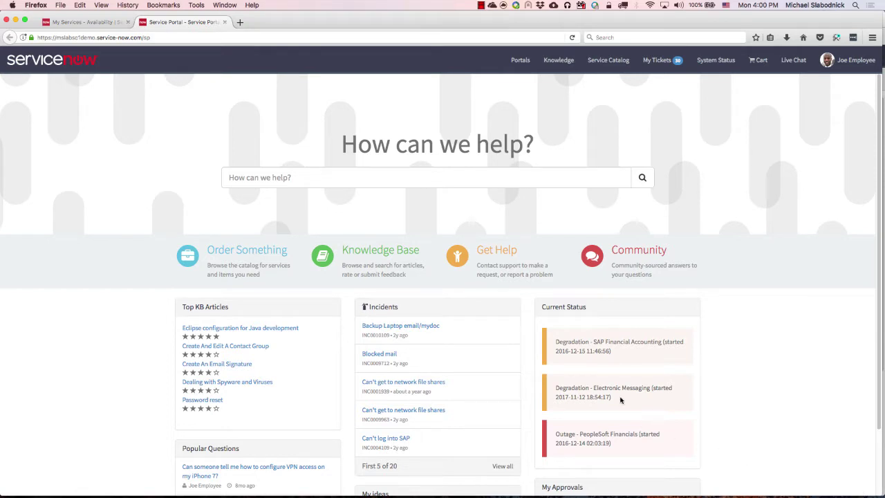
# Browse Order Something › Departmental Services and open the Service Category Request item.
pyautogui.click(247, 251)
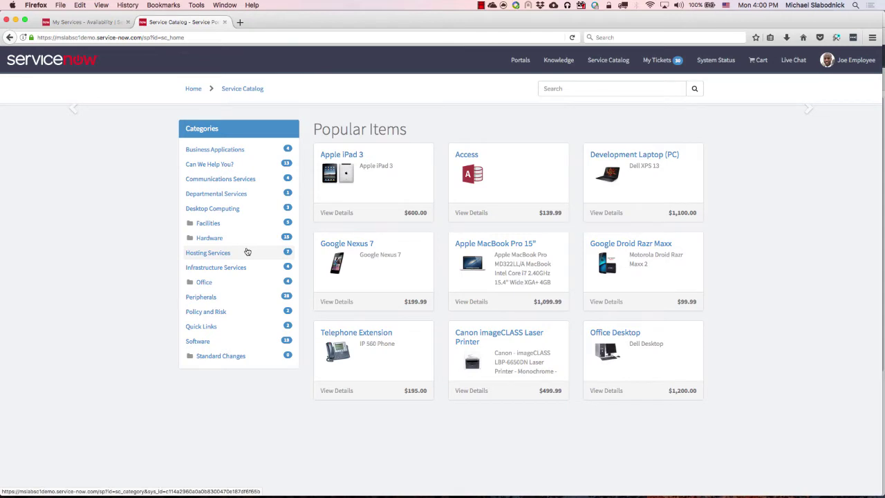
pyautogui.click(226, 199)
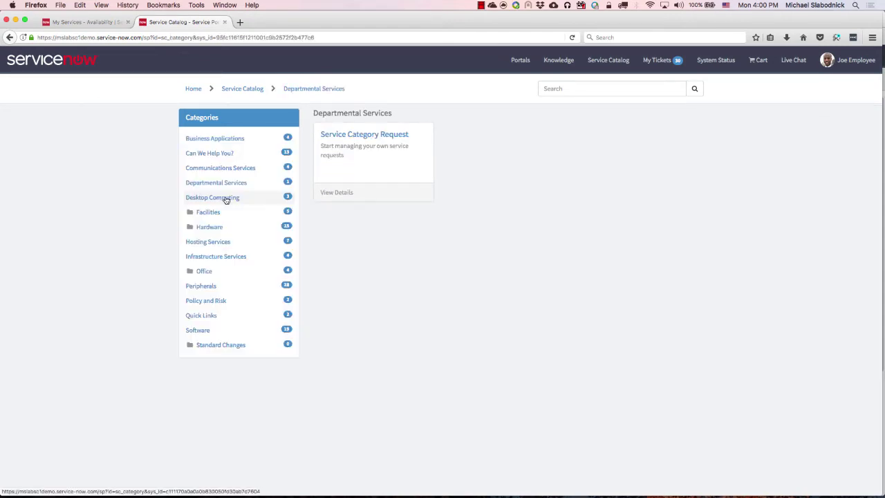
pyautogui.click(374, 138)
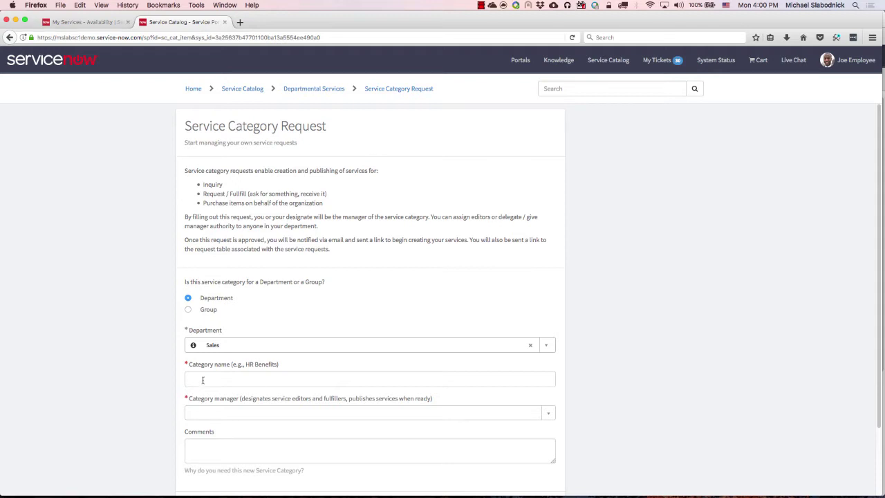
# Set the department to Sales and the category name to 'Sales Requests'.
pyautogui.click(189, 310)
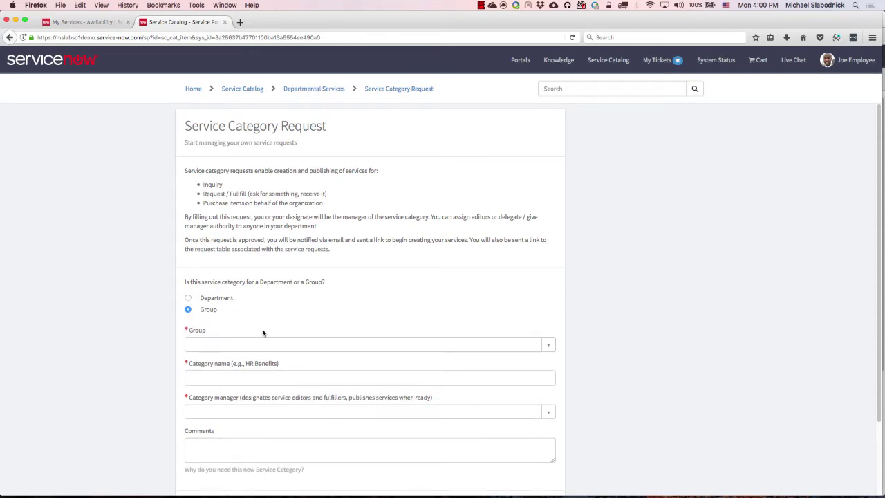
pyautogui.click(188, 298)
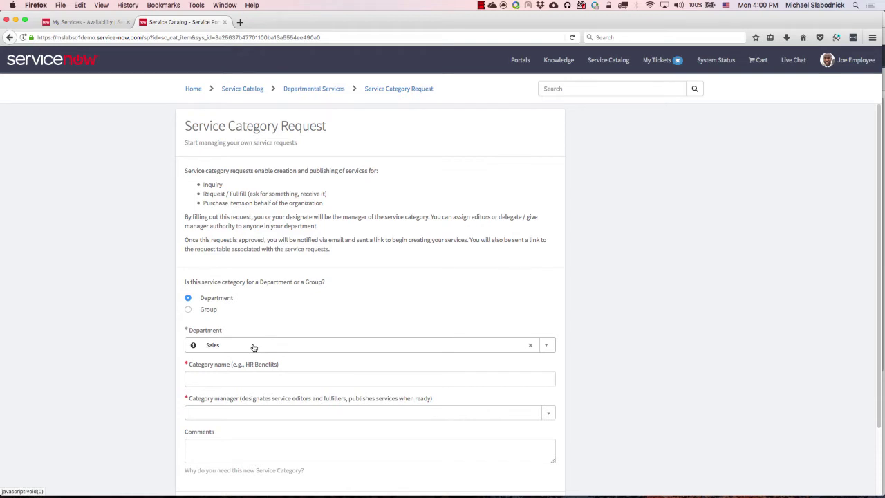
pyautogui.scroll(-3, 254, 347)
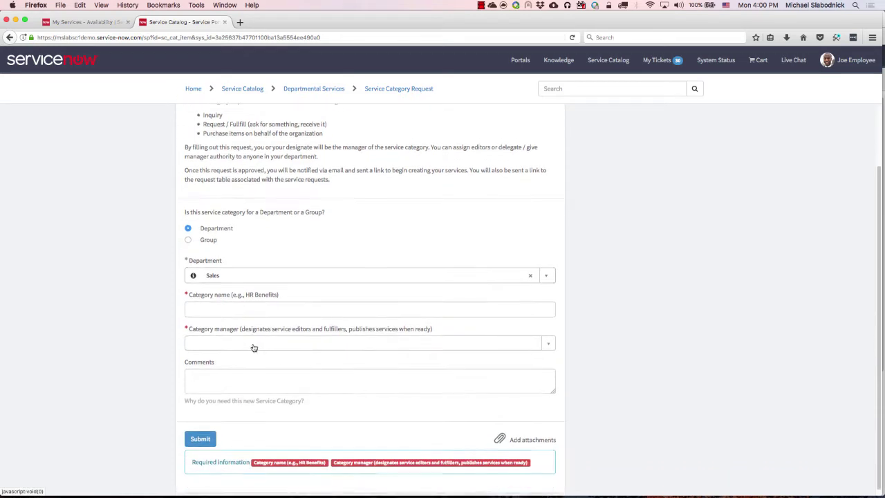
pyautogui.click(257, 302)
pyautogui.write('S')
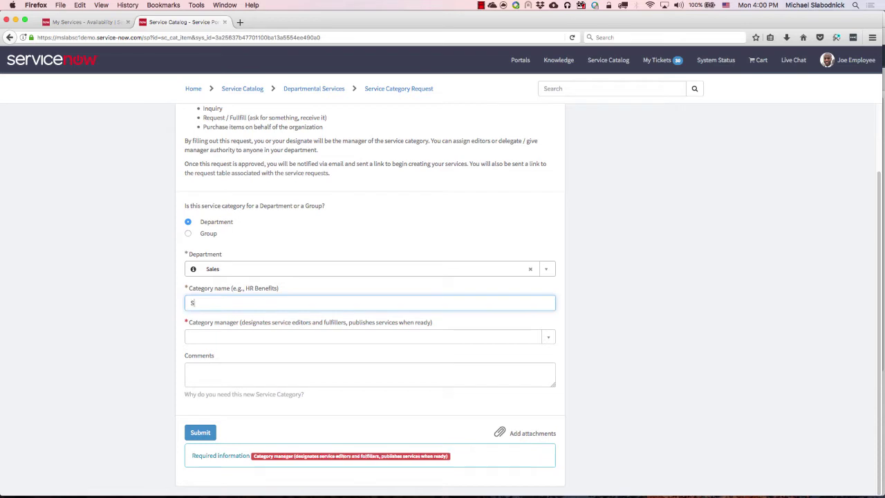
pyautogui.write('ales Requests')
# Make the demo employee the category manager and comment 'I'd like to start offering sales requests through the portal'.
pyautogui.click(363, 337)
pyautogui.write('joe')
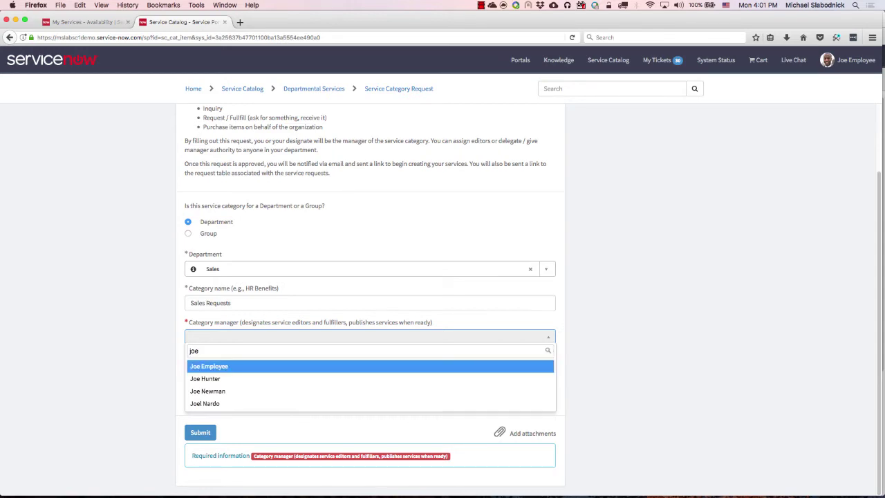
pyautogui.click(231, 366)
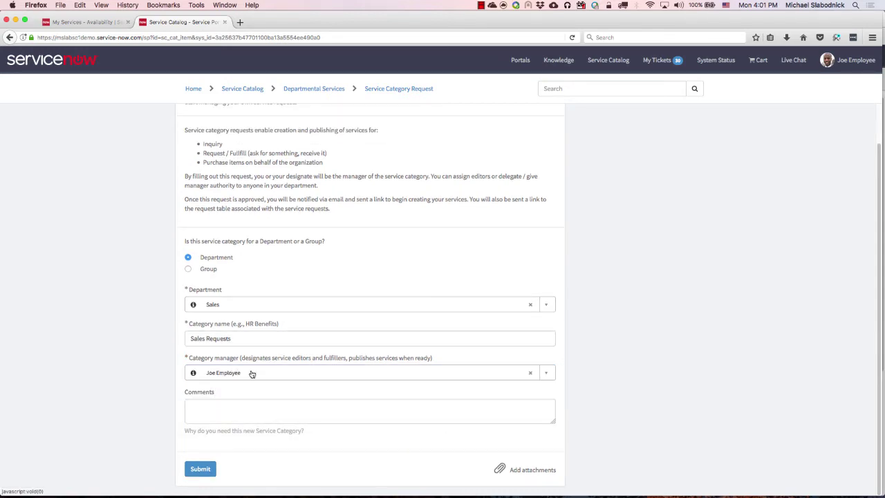
pyautogui.click(243, 411)
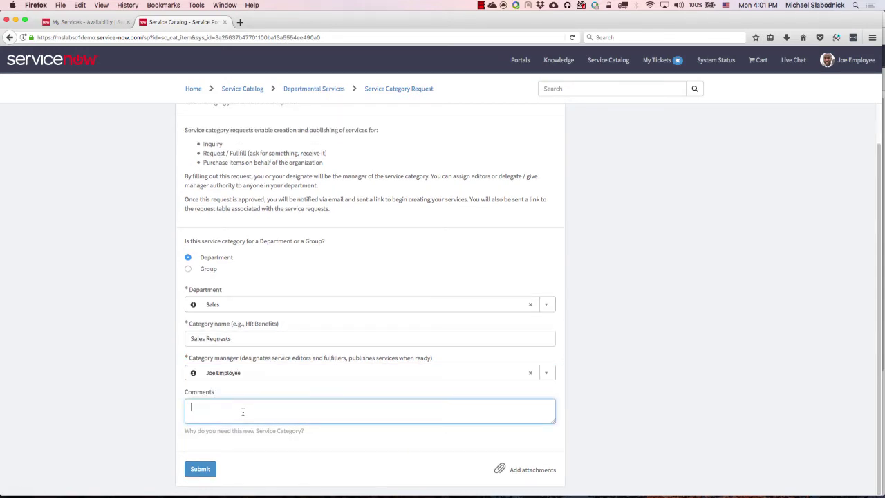
pyautogui.write("I'd like to start offering sales re")
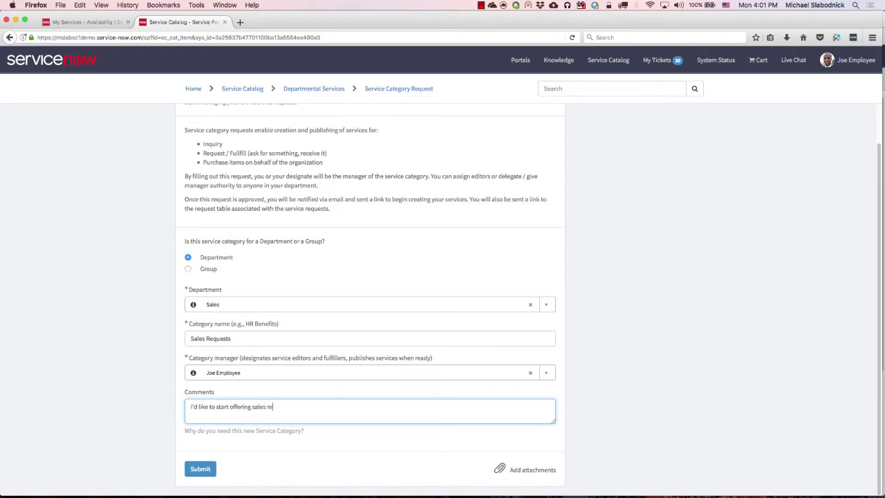
pyautogui.write('quests through the portal.')
# Submit the Sales Requests category request and dismiss the confirmation banner.
pyautogui.click(200, 468)
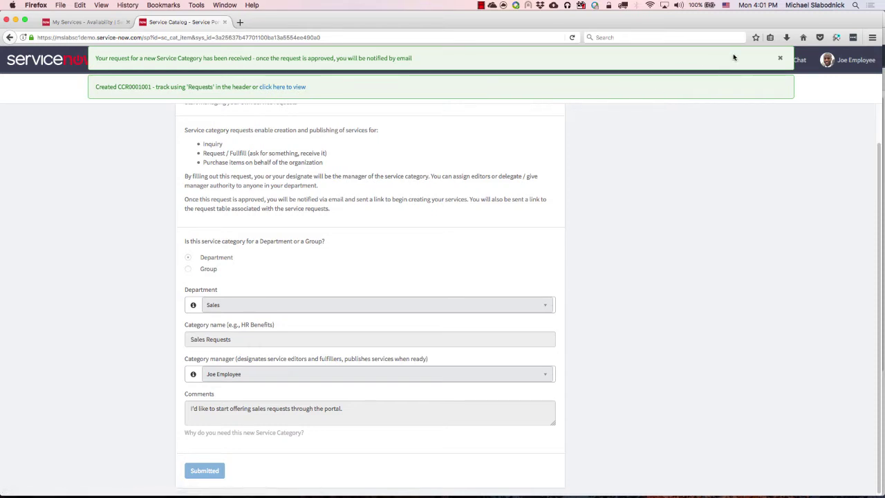
pyautogui.click(781, 60)
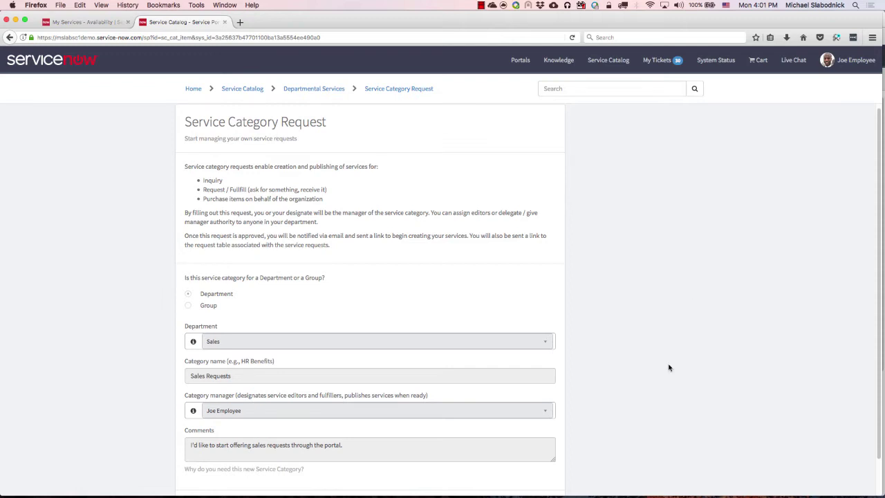
pyautogui.moveTo(435, 488)
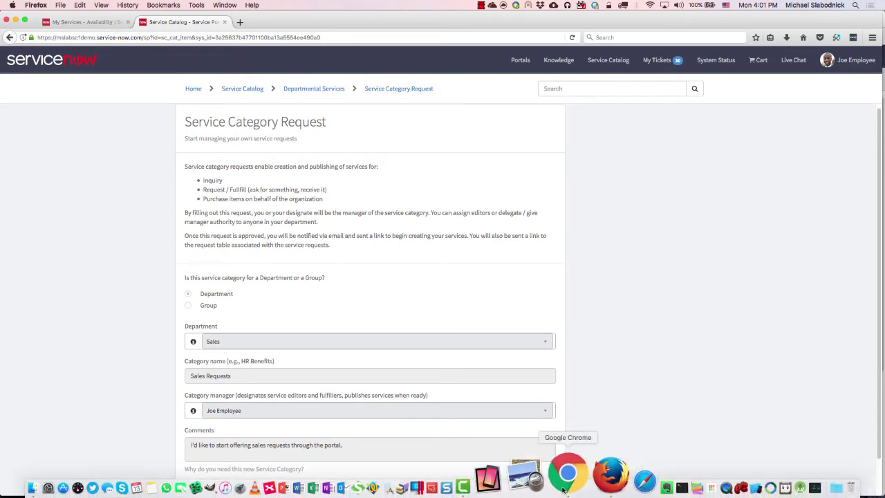
# In the admin session, open the Sales Requests category request and check its catalog lookup without changes.
pyautogui.click(567, 476)
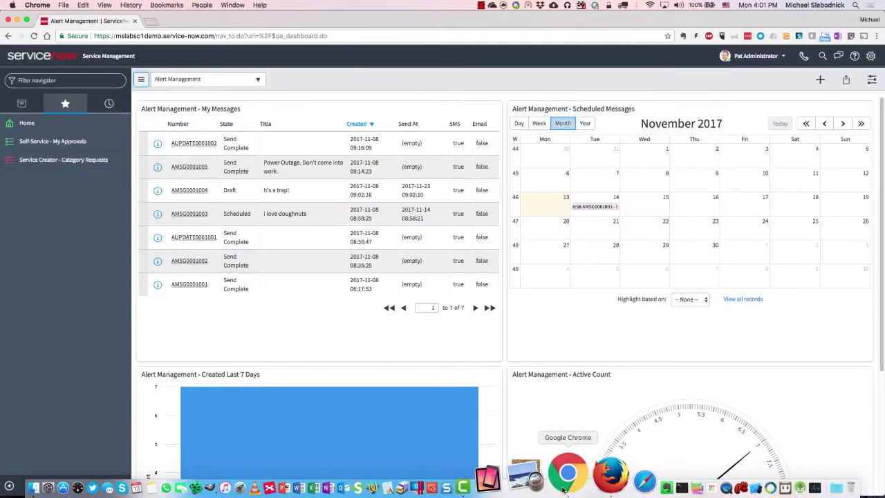
pyautogui.click(80, 166)
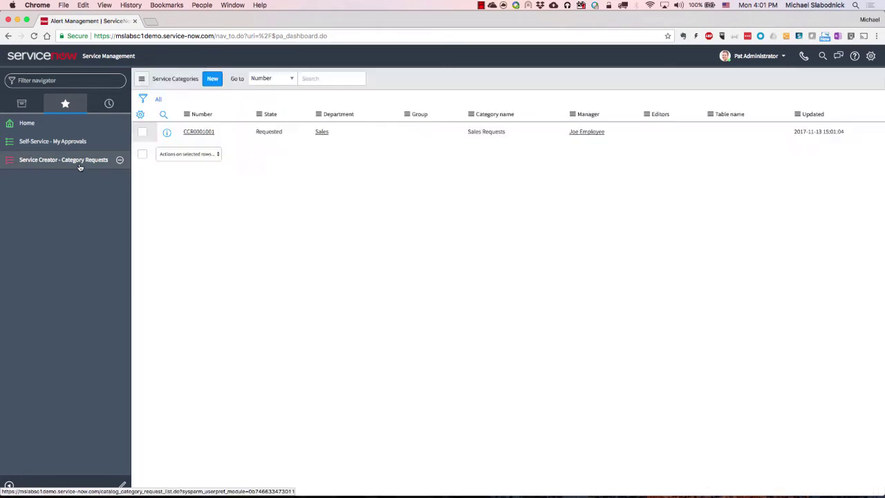
pyautogui.click(206, 151)
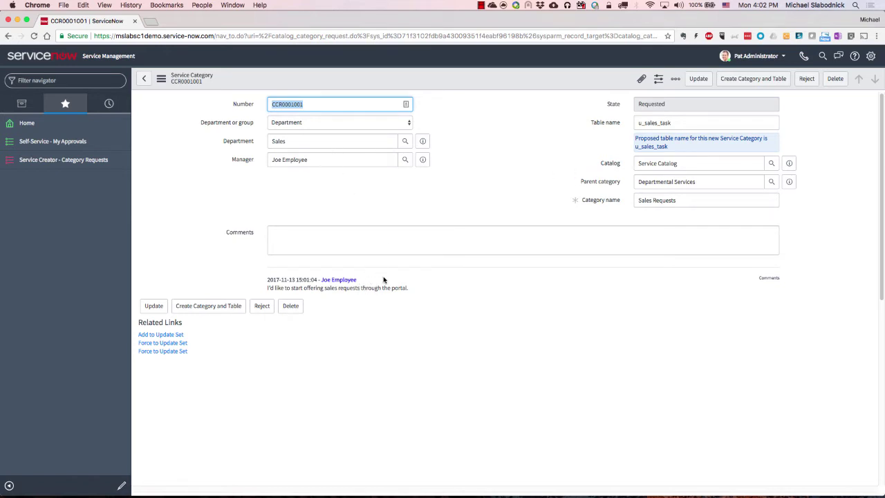
pyautogui.click(700, 163)
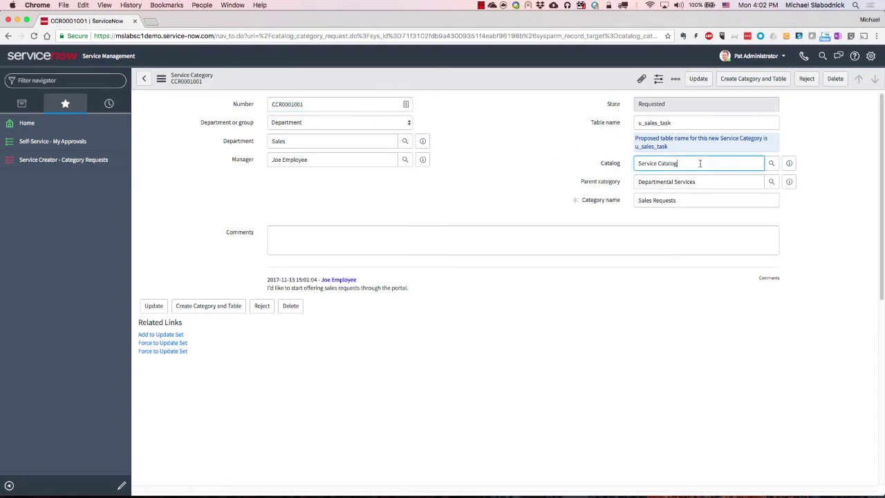
pyautogui.click(772, 163)
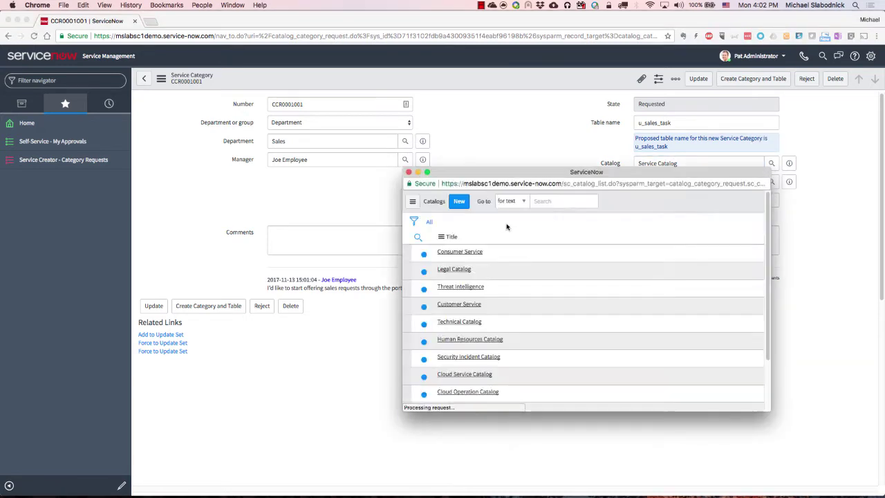
pyautogui.click(408, 172)
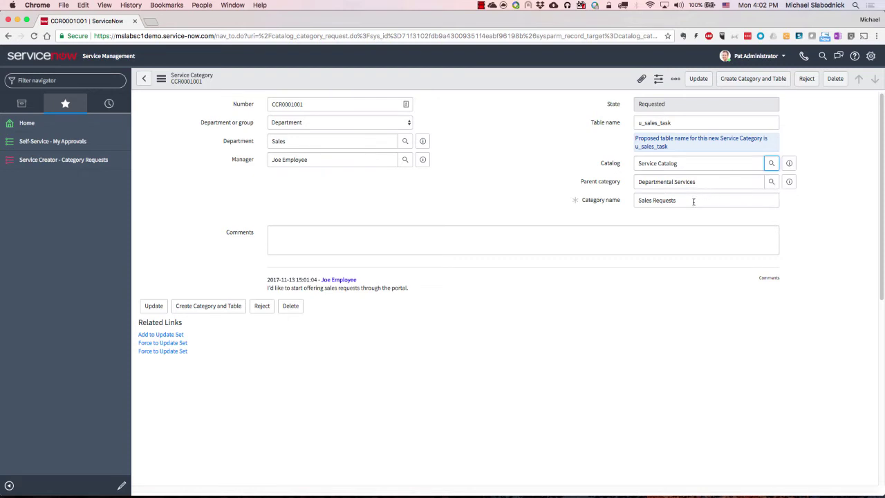
# Confirm category name Sales Requests and table u_sales_task, then create the category and table.
pyautogui.click(693, 201)
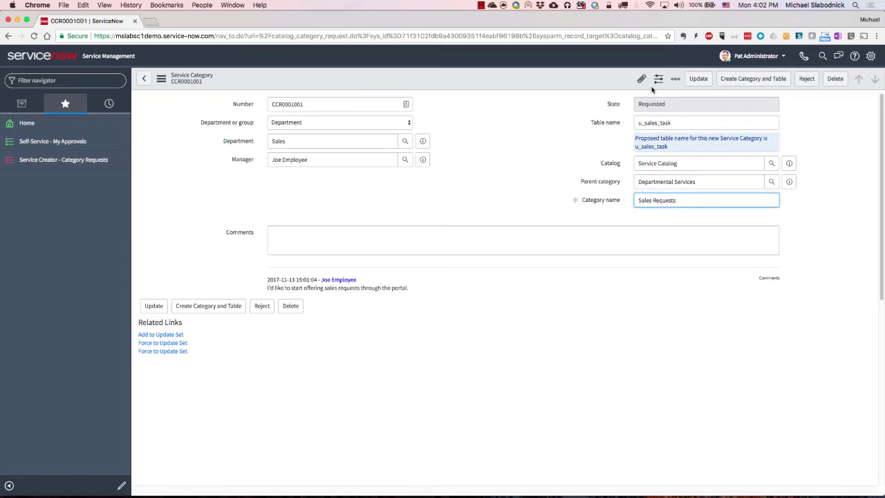
pyautogui.click(675, 123)
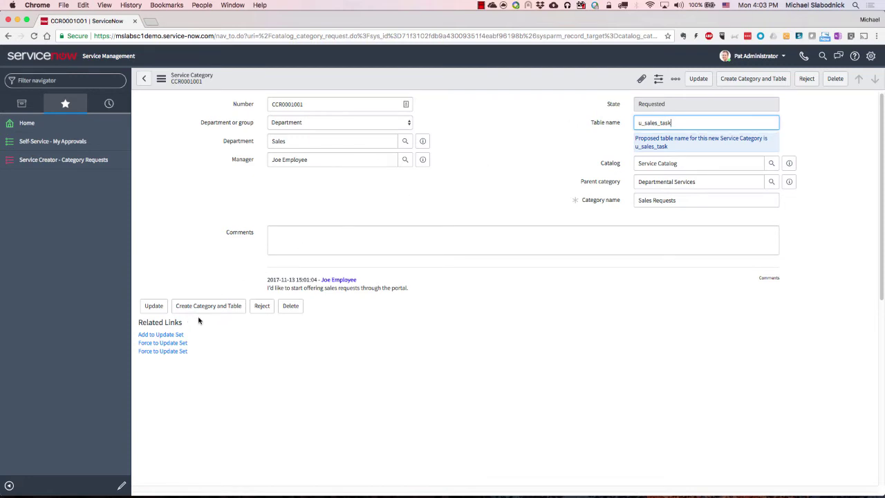
pyautogui.click(218, 307)
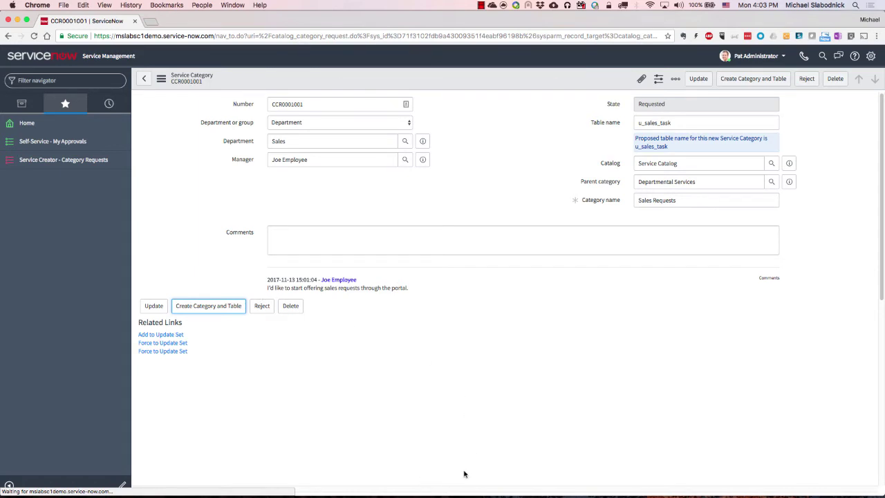
# Return to the employee's session, go to My Services - Availability, and log out.
pyautogui.moveTo(653, 492)
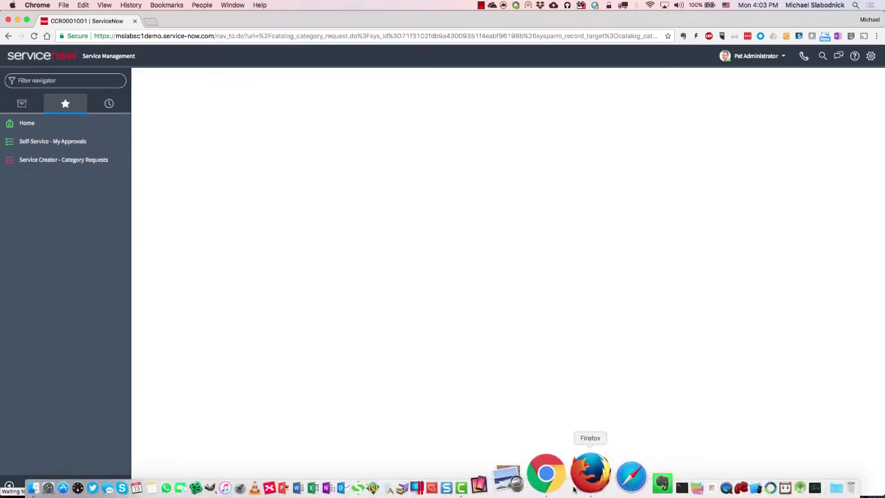
pyautogui.click(596, 481)
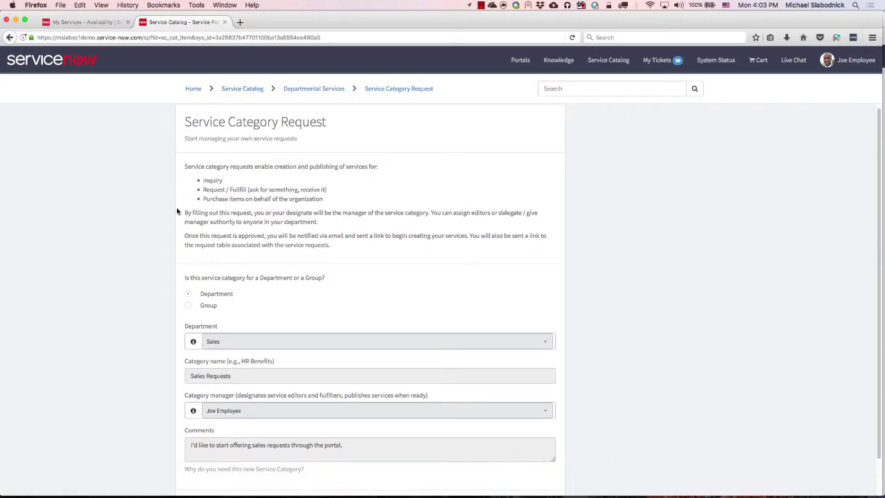
pyautogui.click(82, 25)
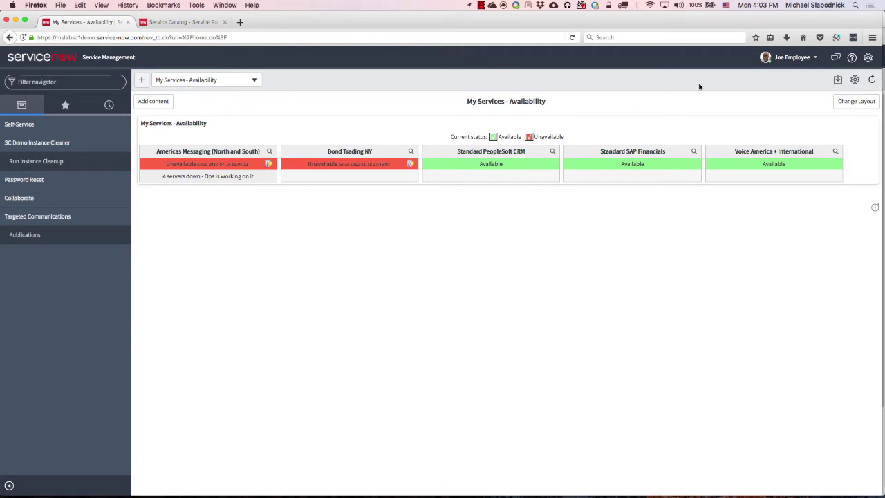
pyautogui.click(790, 61)
pyautogui.click(775, 85)
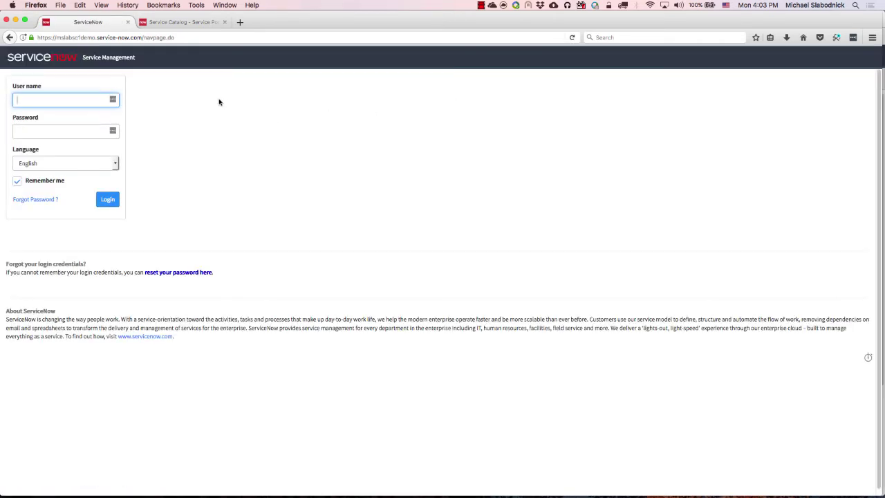
# Log back in with the demo employee's username and password.
pyautogui.write('employee')
pyautogui.press('Tab')
pyautogui.write('employ')
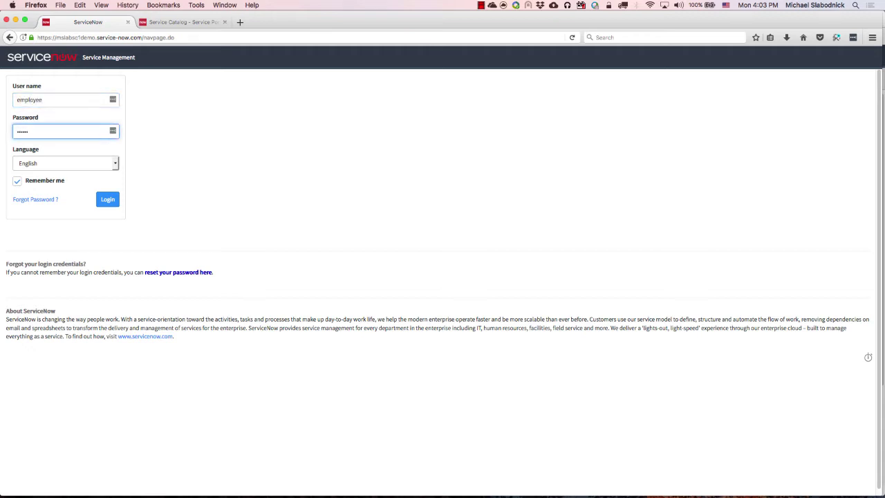
pyautogui.press('BackSpace')
pyautogui.press('BackSpace')
pyautogui.press('BackSpace')
pyautogui.press('BackSpace')
pyautogui.write('mploy')
pyautogui.press('Return')
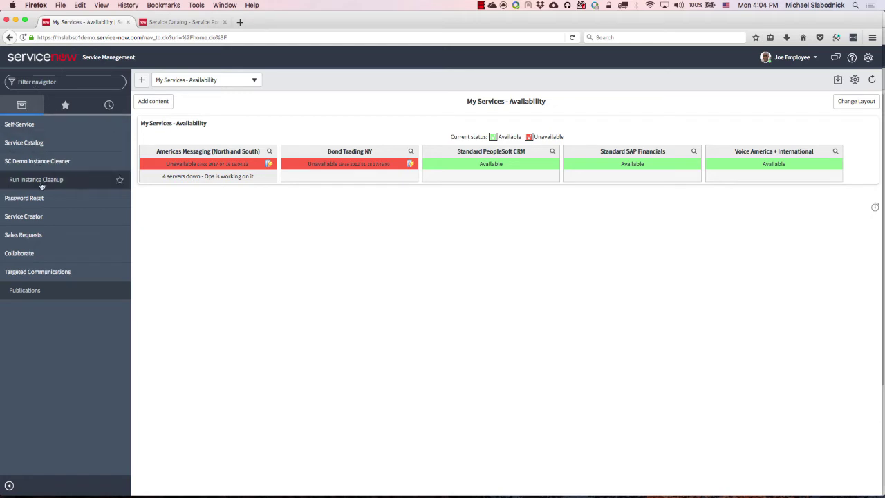
# Expand Sales Requests in the navigator and open its Service Category record down to Service Fulfillers.
pyautogui.click(44, 238)
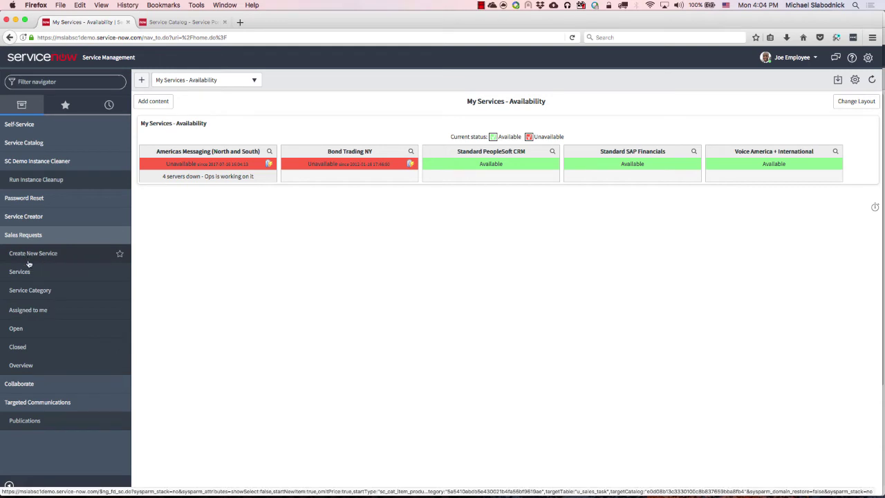
pyautogui.click(32, 290)
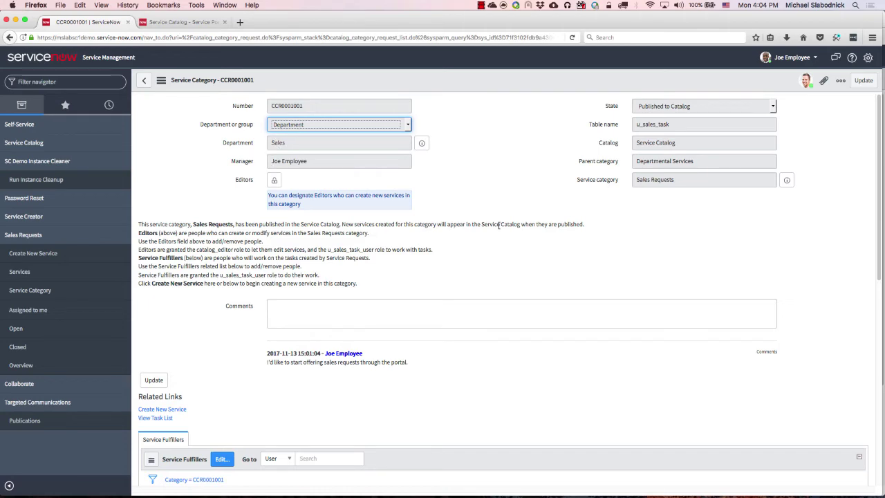
pyautogui.scroll(-3, 466, 215)
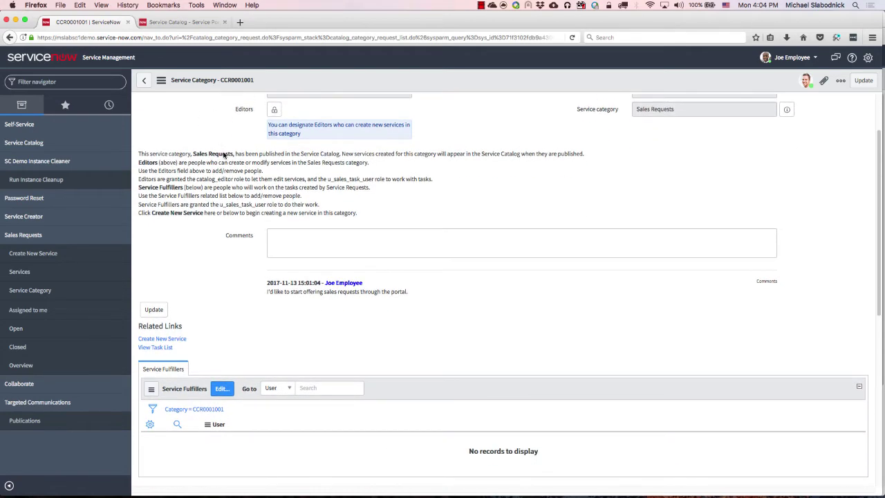
pyautogui.scroll(3, 304, 110)
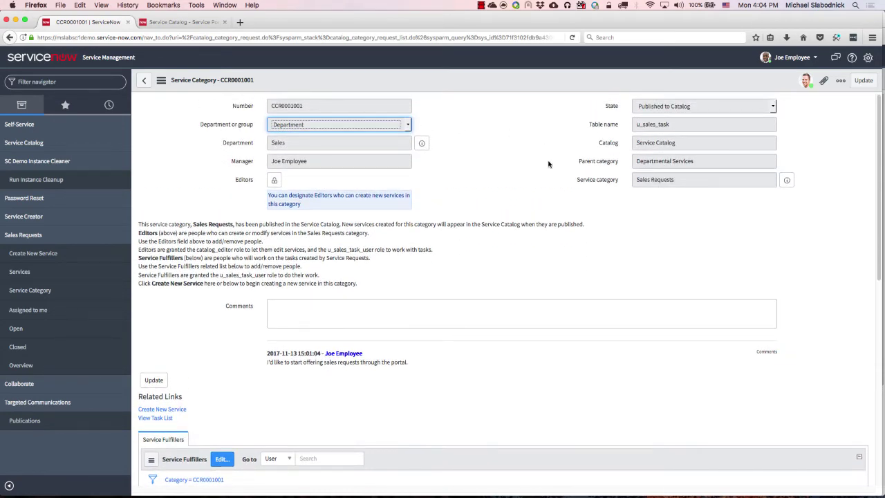
pyautogui.scroll(-1, 241, 252)
pyautogui.scroll(-4, 241, 252)
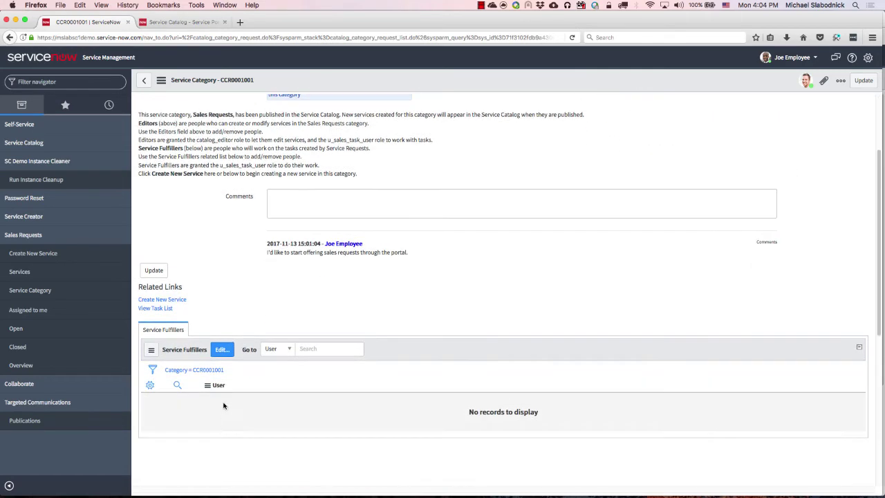
# Move four users from the Collection into Service Fulfillers and save the list.
pyautogui.click(221, 349)
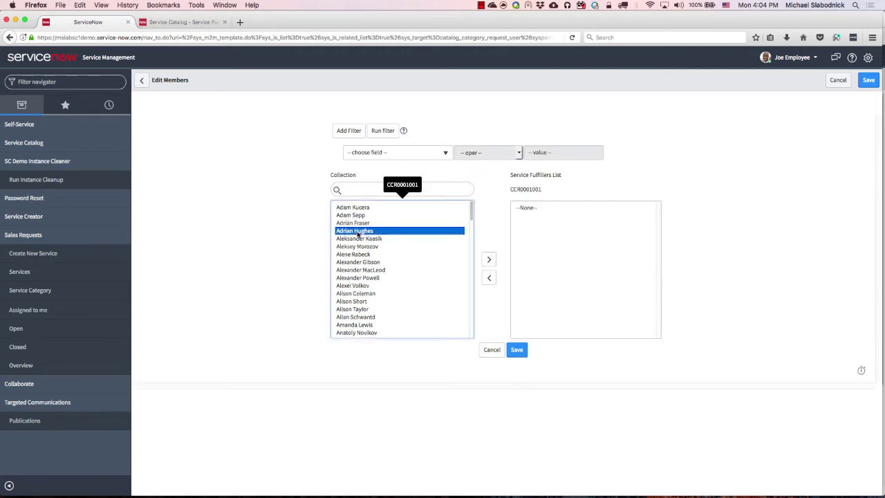
pyautogui.doubleClick(354, 231)
pyautogui.doubleClick(351, 246)
pyautogui.doubleClick(351, 262)
pyautogui.doubleClick(351, 247)
pyautogui.click(513, 349)
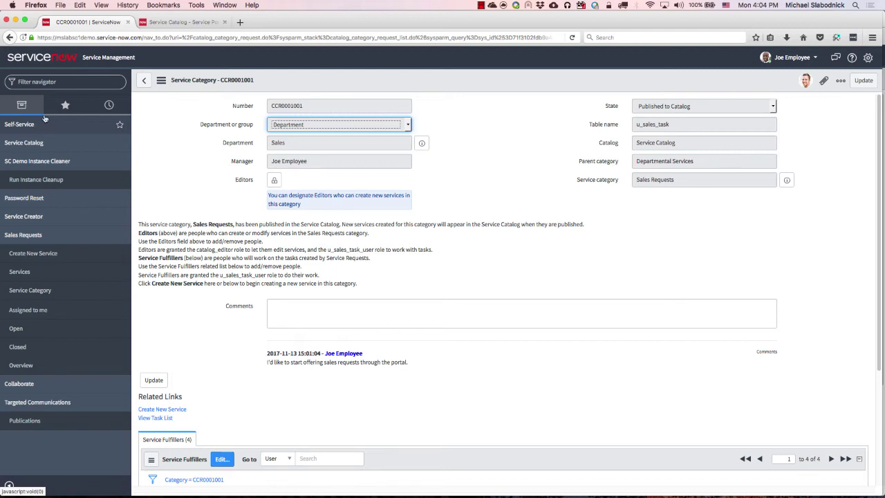
# Choose a user as the category's editor through the lookup, then save the record.
pyautogui.click(275, 181)
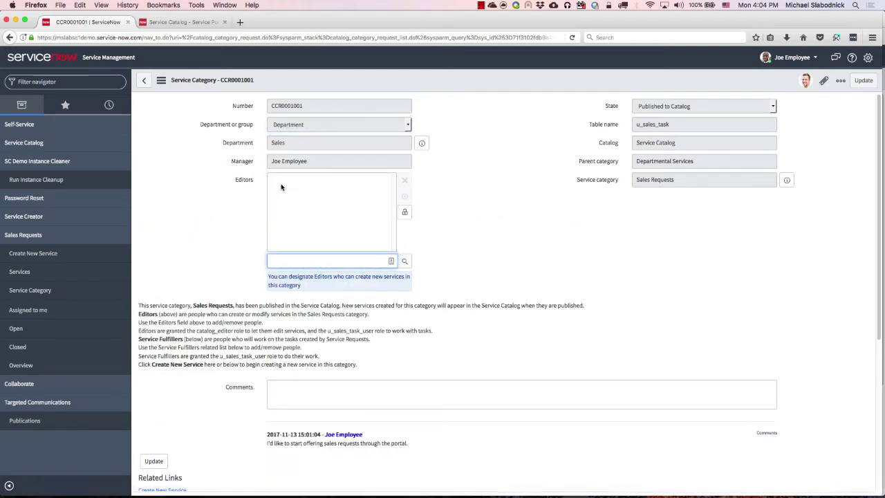
pyautogui.click(405, 262)
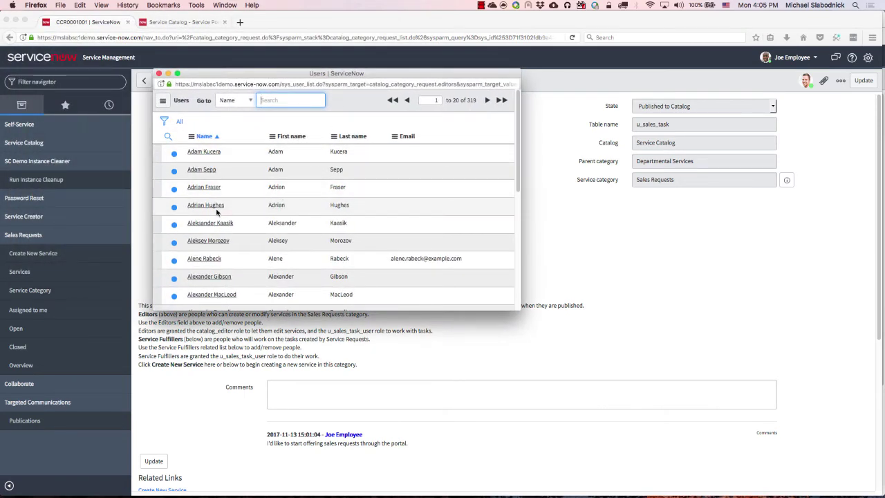
pyautogui.click(207, 206)
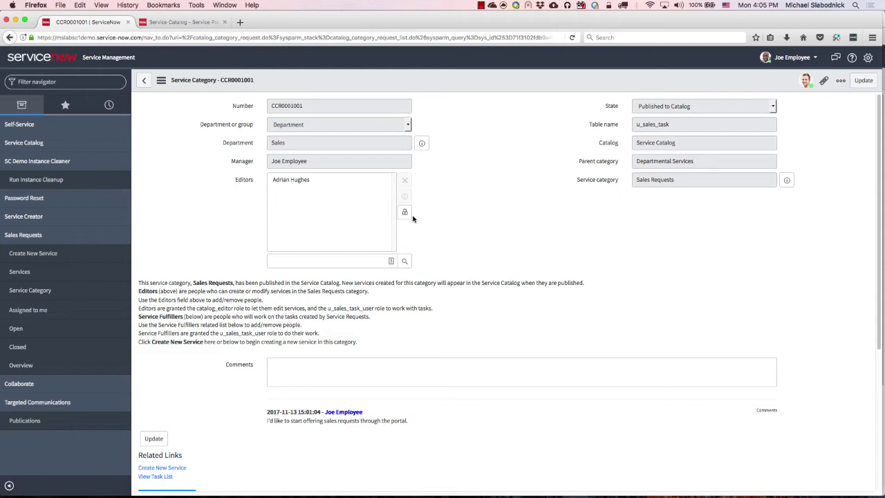
pyautogui.click(404, 212)
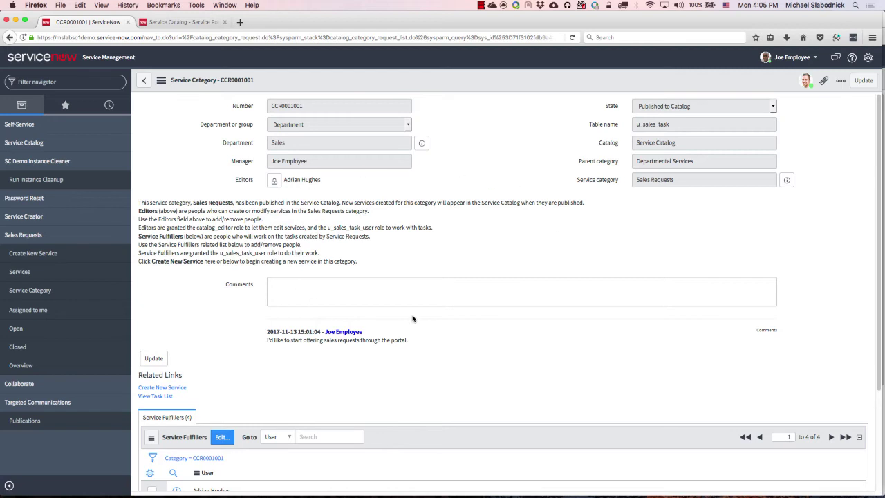
pyautogui.rightClick(432, 84)
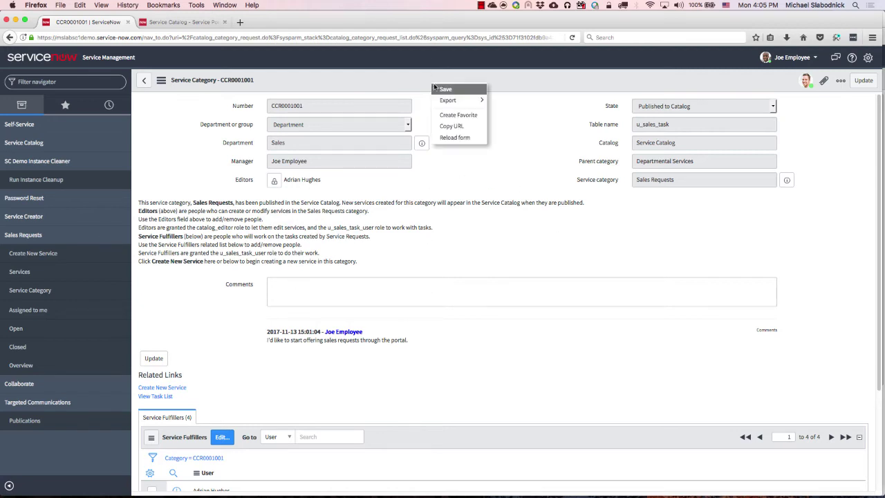
pyautogui.click(443, 89)
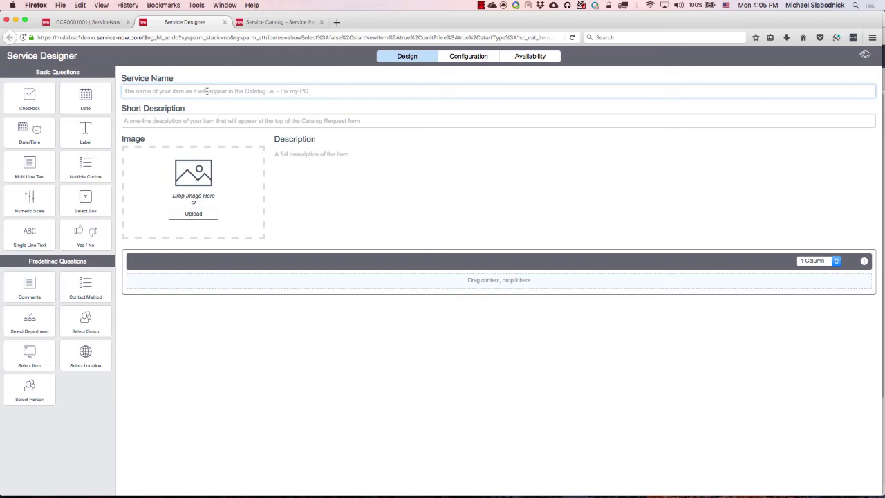
# Enter Service Name 'Quote Request' and short description 'This is for requesting a unique quote.'.
pyautogui.write('Quote Request')
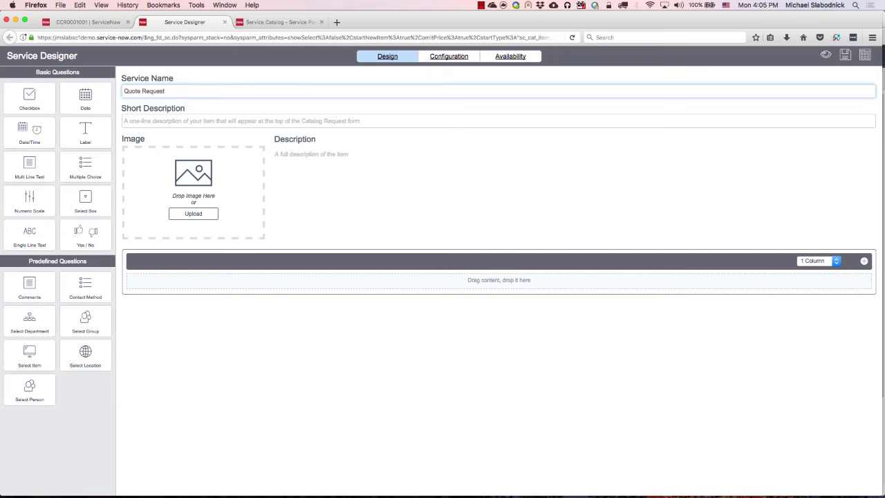
pyautogui.click(497, 121)
pyautogui.write('T')
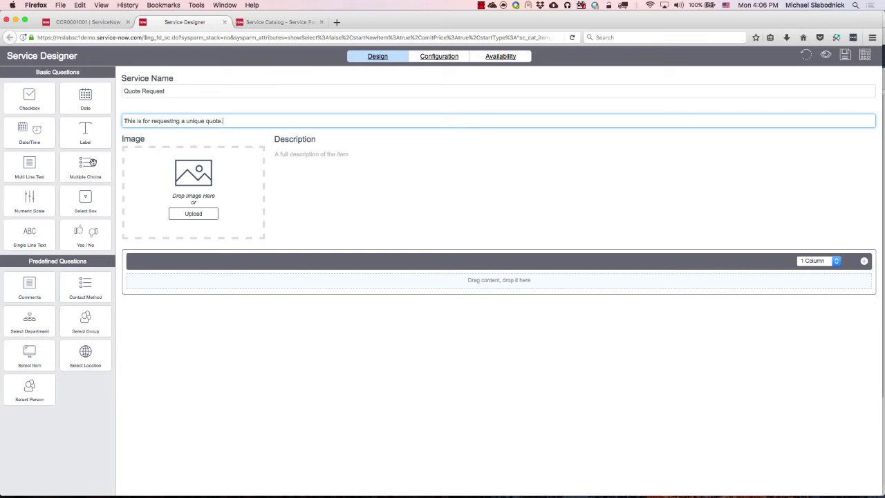
# Add a multiple-choice question worded 'What's the stage in the sales cycle?'.
pyautogui.moveTo(79, 164); pyautogui.dragTo(345, 307)
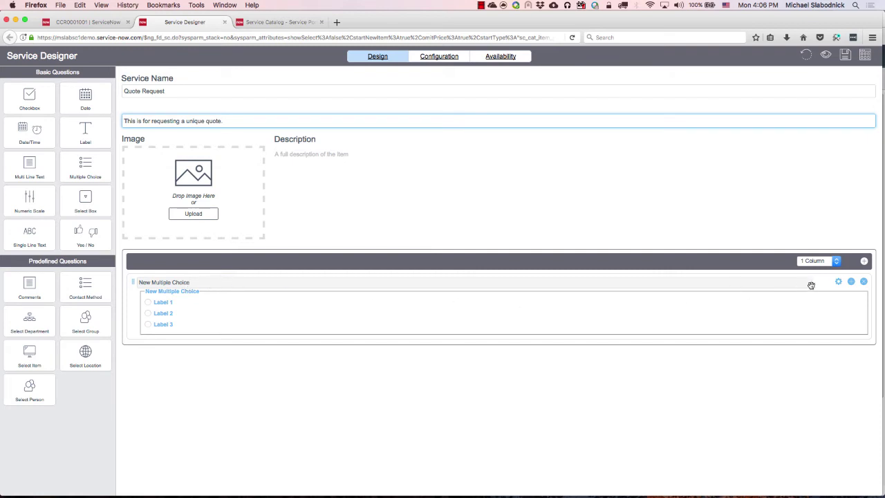
pyautogui.click(838, 281)
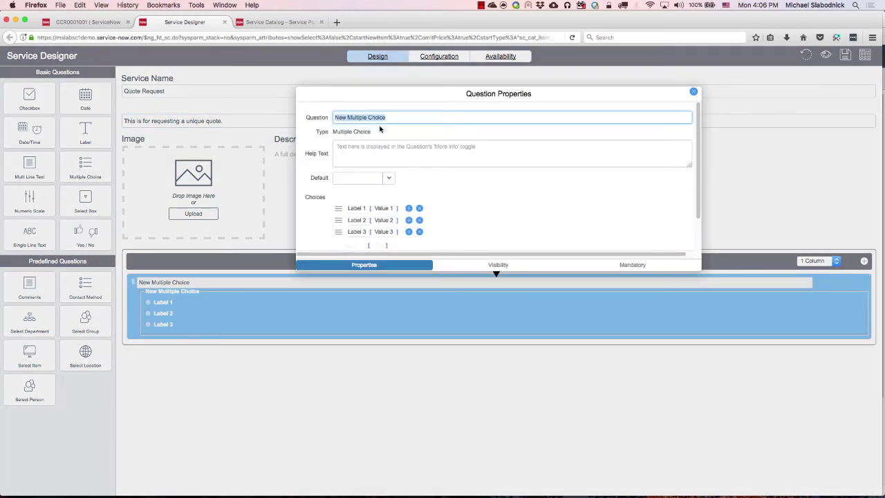
pyautogui.write('W')
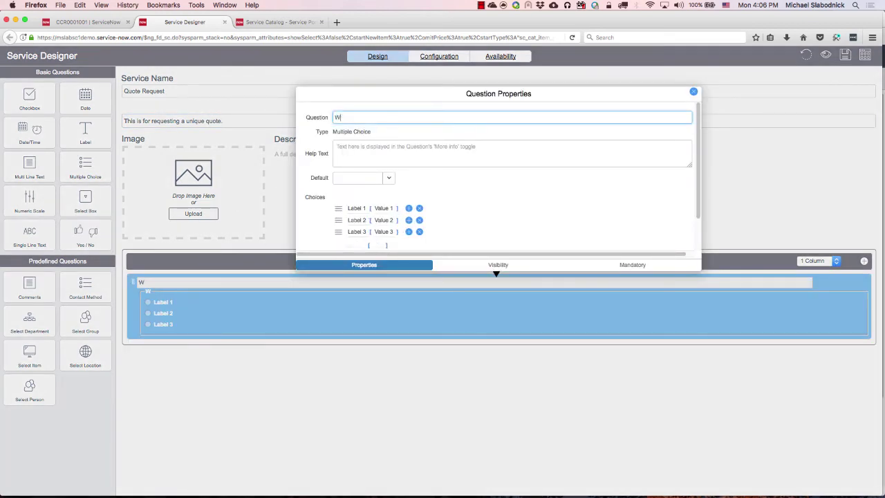
pyautogui.write("hat's the stage in the sales cycle?")
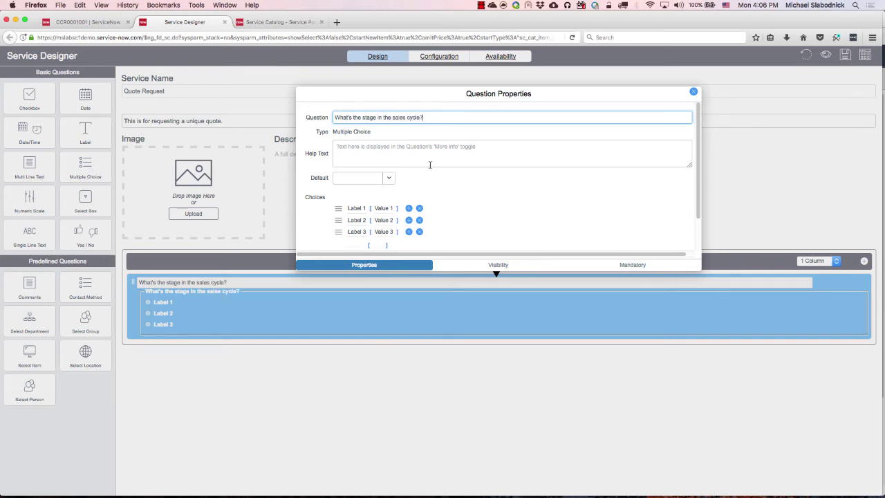
# Set the three choice values to Early, Final Quote and Last Report.
pyautogui.click(391, 208)
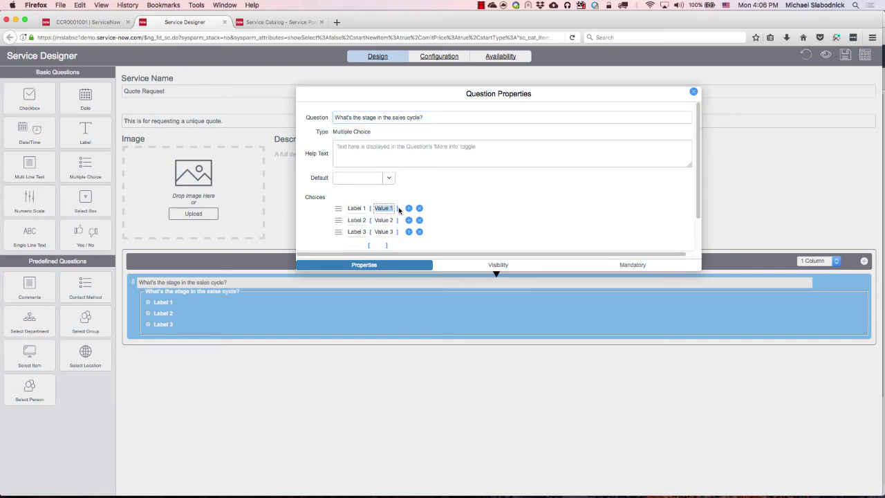
pyautogui.write('Early')
pyautogui.click(391, 219)
pyautogui.press('BackSpace')
pyautogui.write('Final Quote')
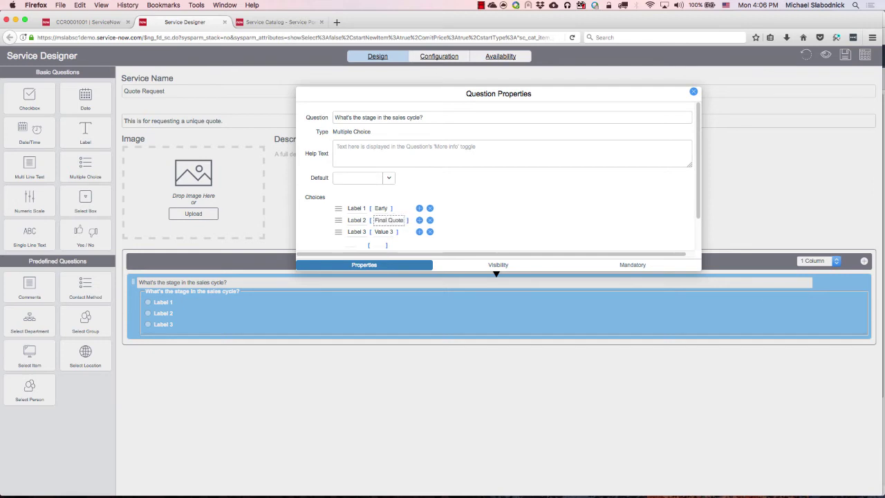
pyautogui.click(384, 232)
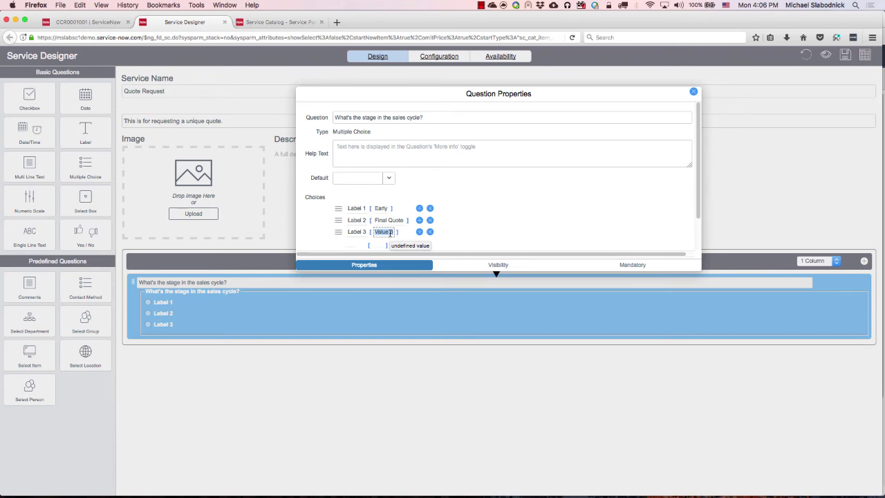
pyautogui.write('L')
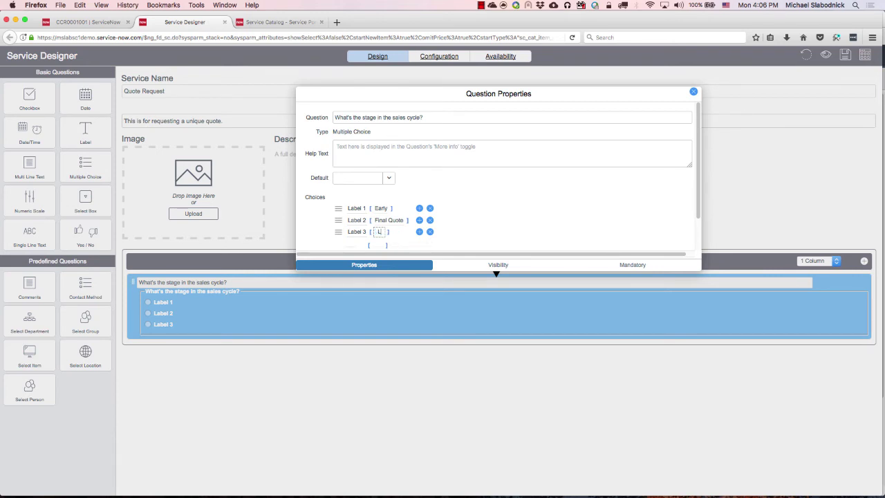
pyautogui.write('ast Report')
# Make the sales-cycle stage question mandatory at all times.
pyautogui.click(500, 266)
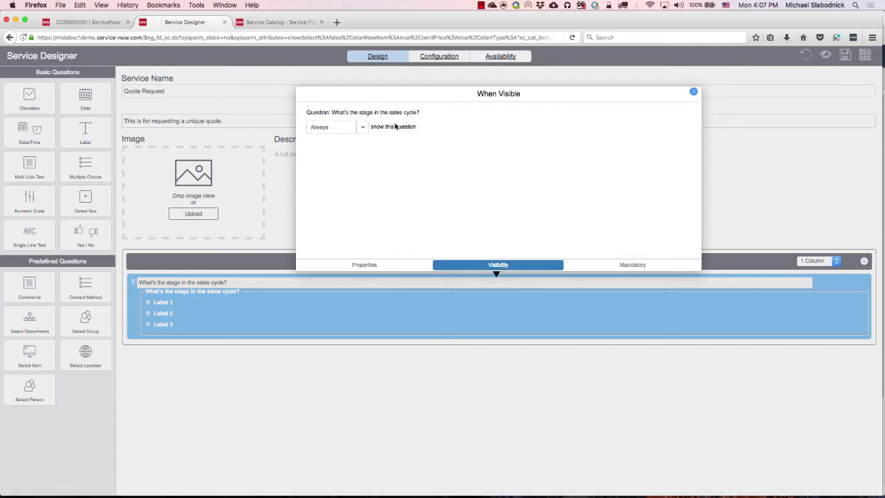
pyautogui.click(361, 129)
pyautogui.click(353, 168)
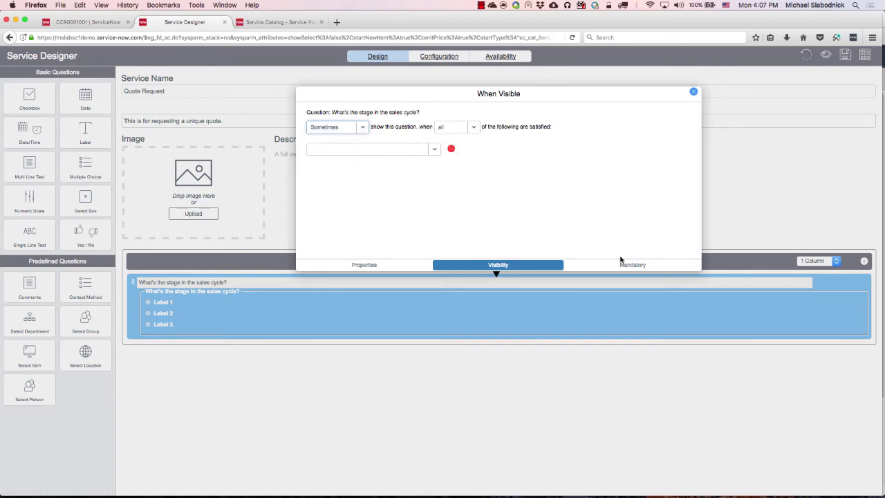
pyautogui.click(639, 267)
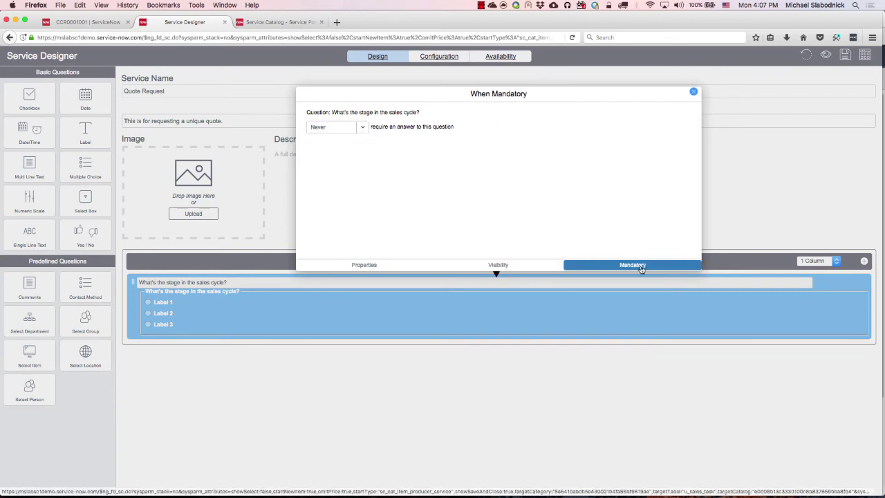
pyautogui.click(363, 127)
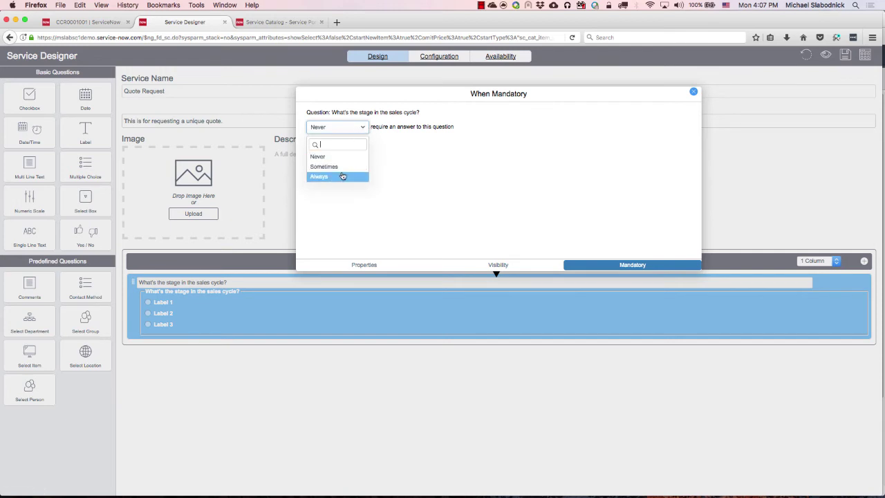
pyautogui.click(346, 175)
# Remove the empty visibility condition so the question always shows, then close its settings.
pyautogui.click(503, 264)
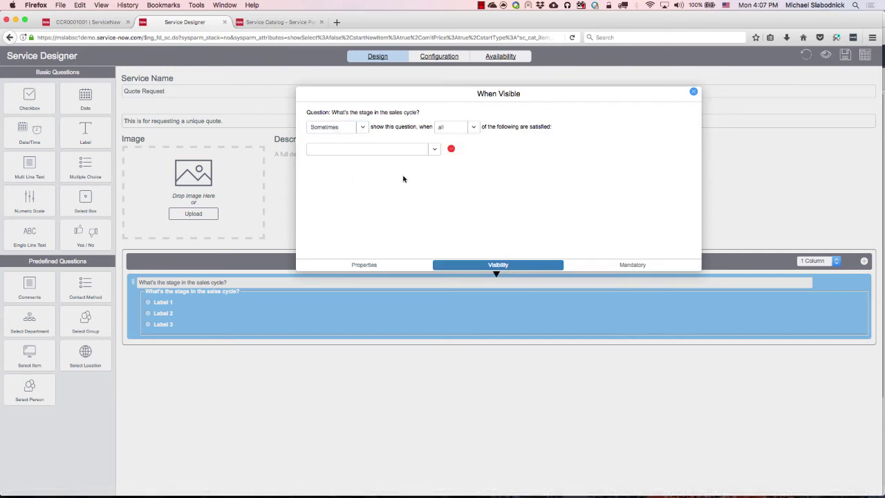
pyautogui.click(451, 149)
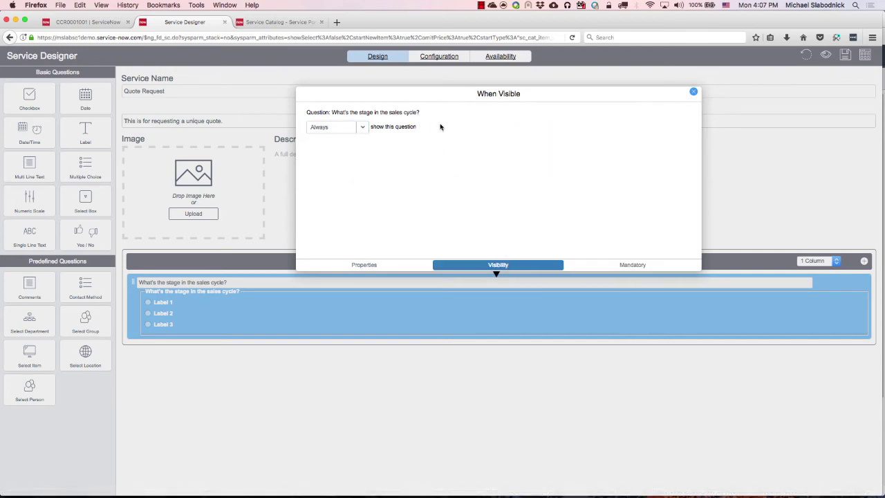
pyautogui.click(693, 91)
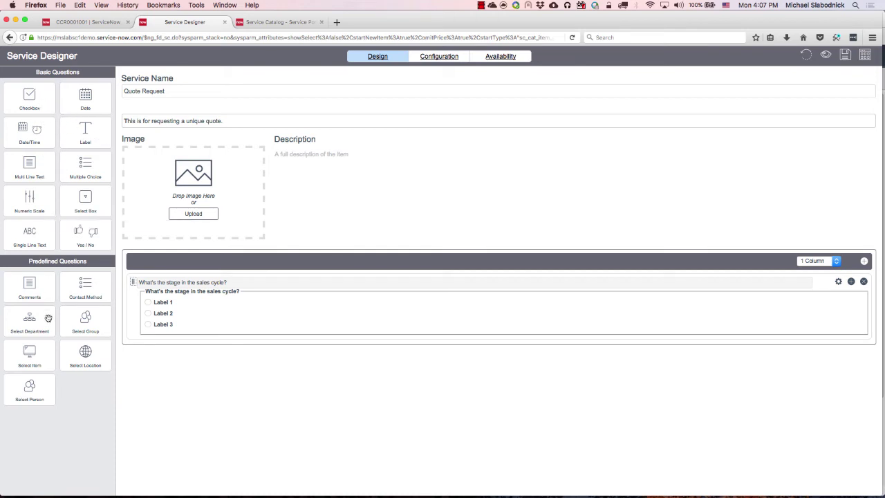
# Add a checkbox question labelled 'Is this a rush?' below the stage question.
pyautogui.moveTo(24, 96); pyautogui.dragTo(211, 350)
pyautogui.click(838, 350)
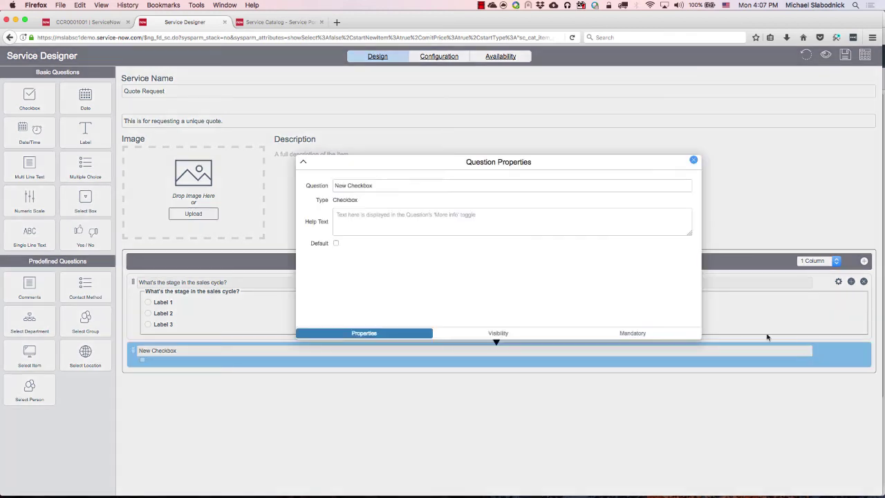
pyautogui.write('Is thi')
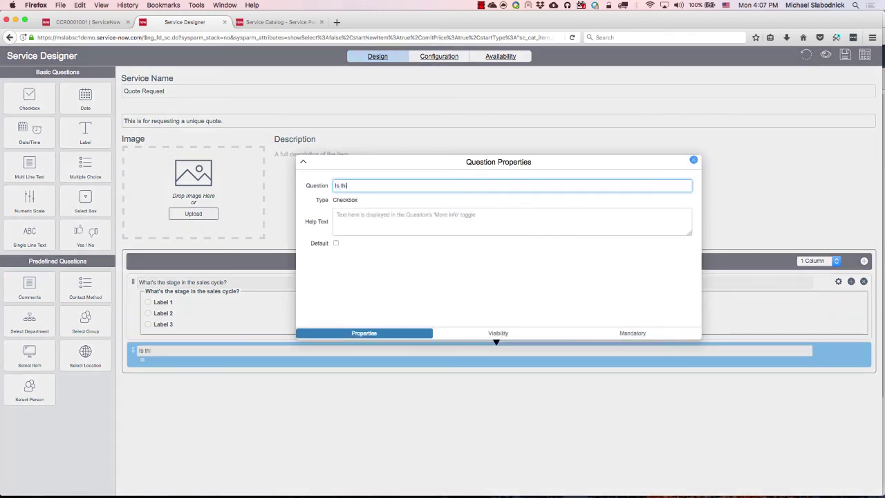
pyautogui.write('s a rush?')
pyautogui.click(693, 161)
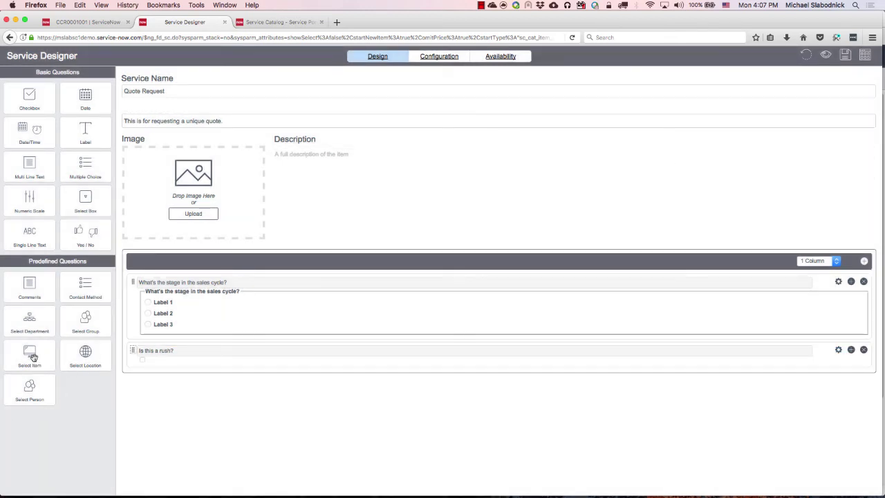
# Add a predefined Select Item question below 'Is this a rush?', leaving its properties unchanged.
pyautogui.moveTo(29, 354); pyautogui.dragTo(207, 386)
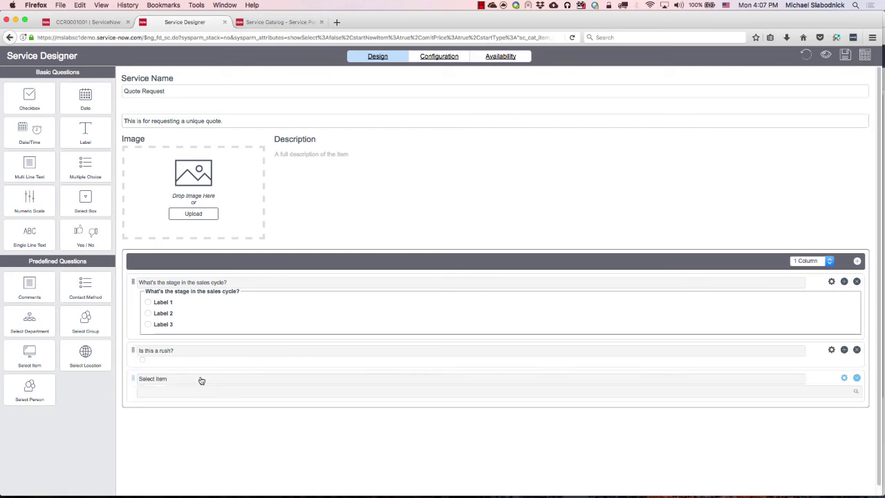
pyautogui.click(844, 378)
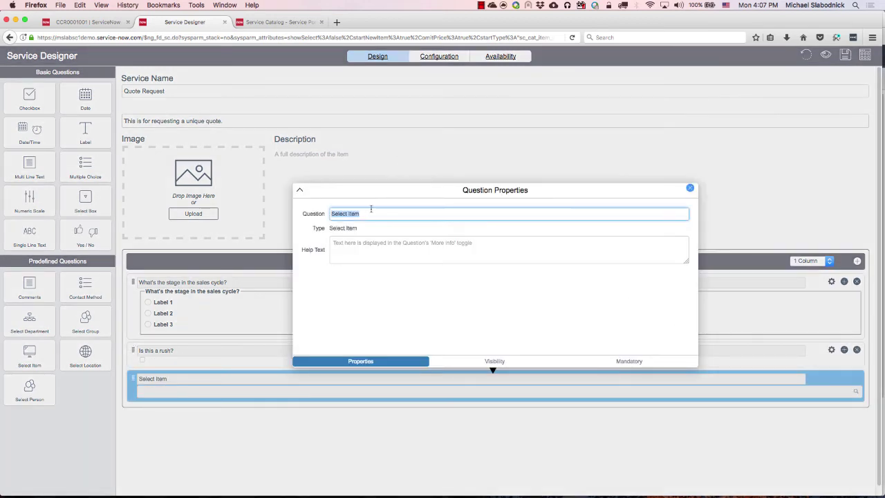
pyautogui.click(690, 188)
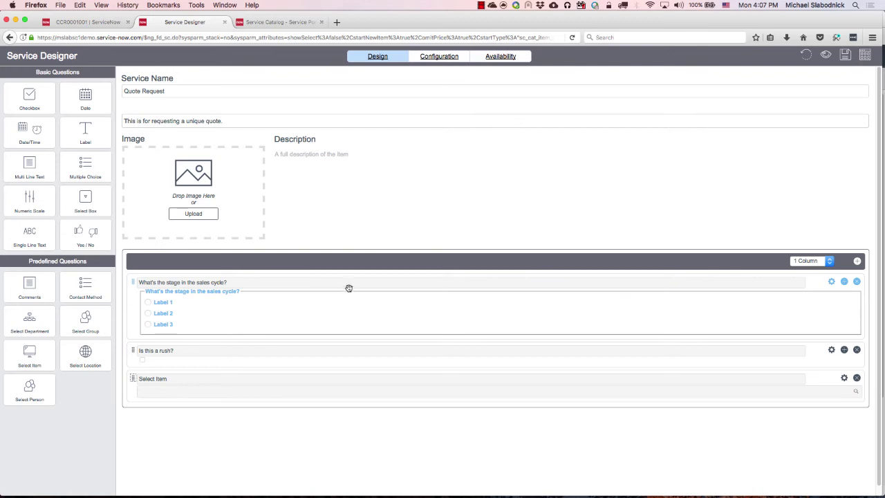
# Set the confirmation message 'We received your quote request.' and notify the requestor's manager on submission.
pyautogui.click(438, 58)
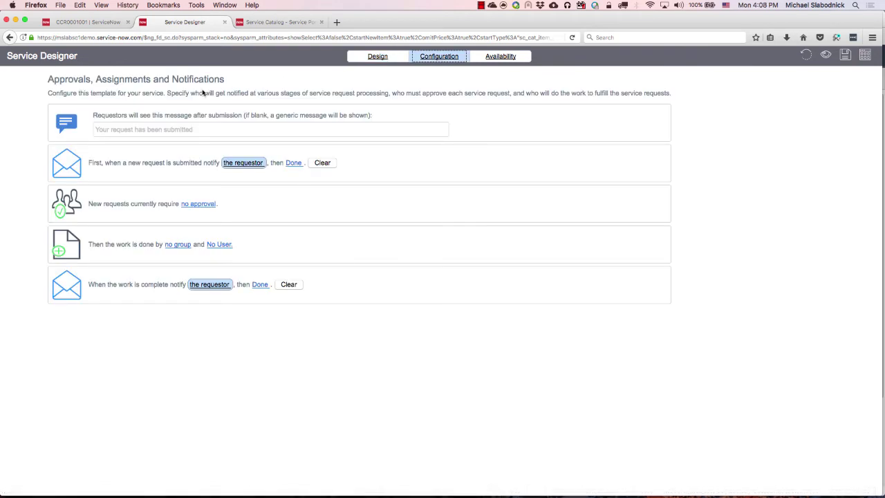
pyautogui.click(103, 128)
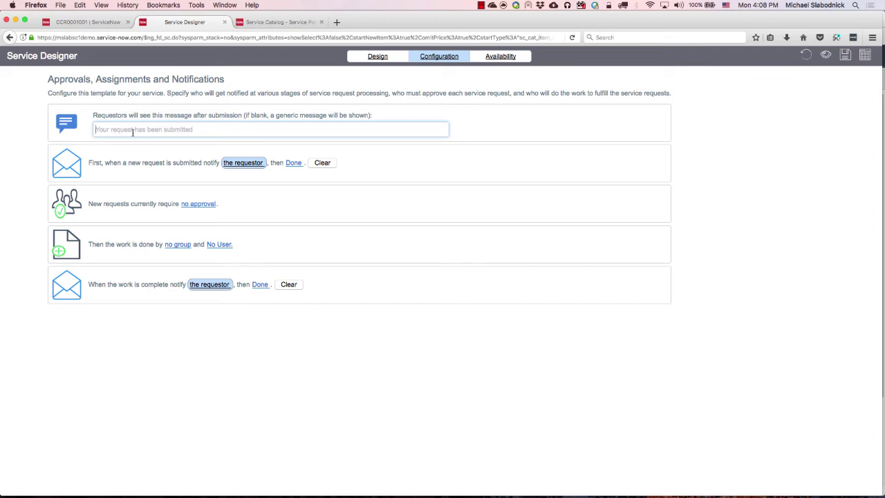
pyautogui.click(132, 132)
pyautogui.write('W')
pyautogui.press('BackSpace')
pyautogui.write('We received your quote request.')
pyautogui.click(253, 166)
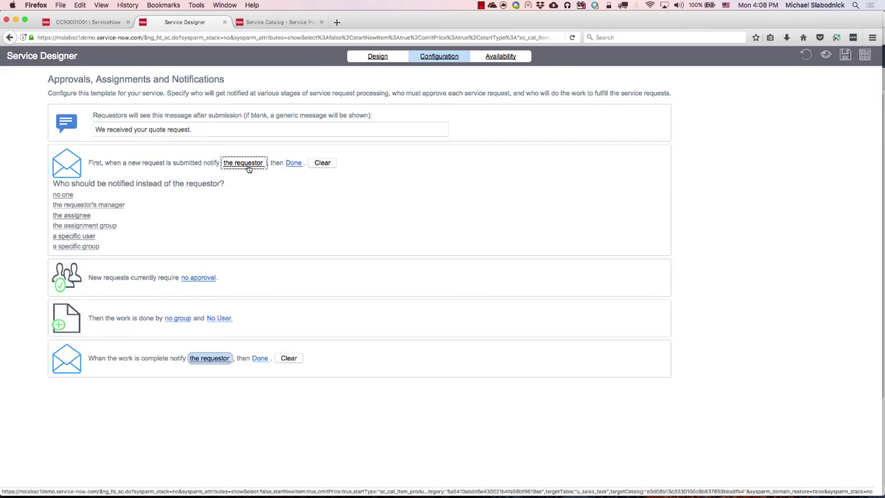
pyautogui.click(90, 205)
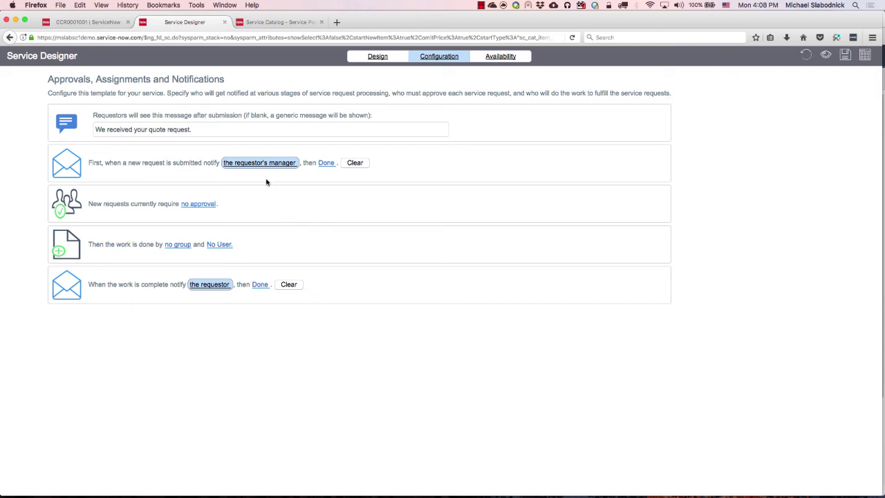
# Require approval from the Sales group and assign the approved work to Sales.
pyautogui.click(193, 204)
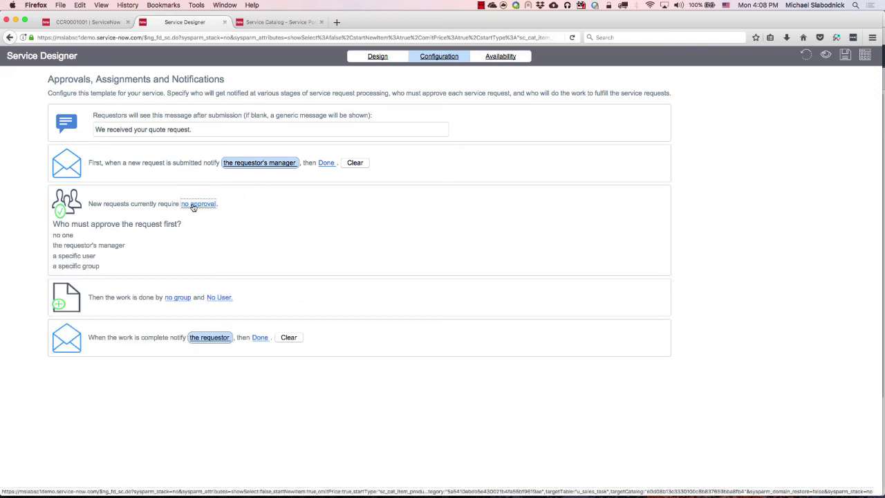
pyautogui.click(74, 267)
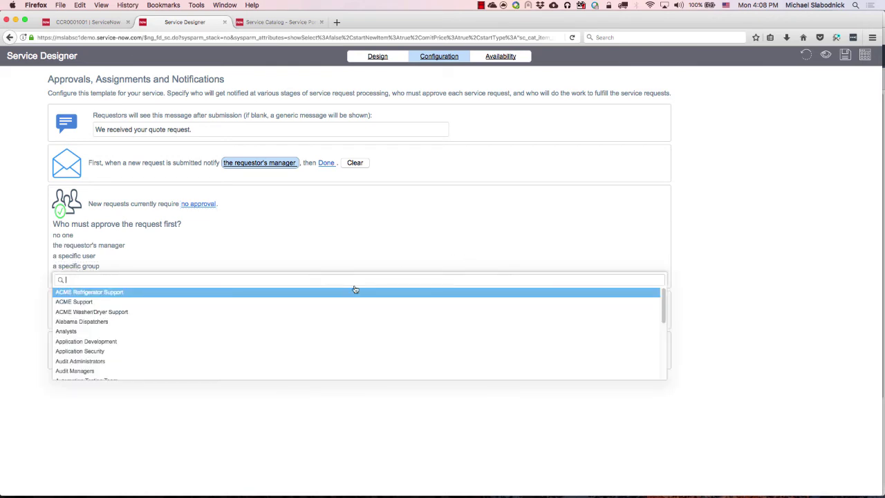
pyautogui.write('sales')
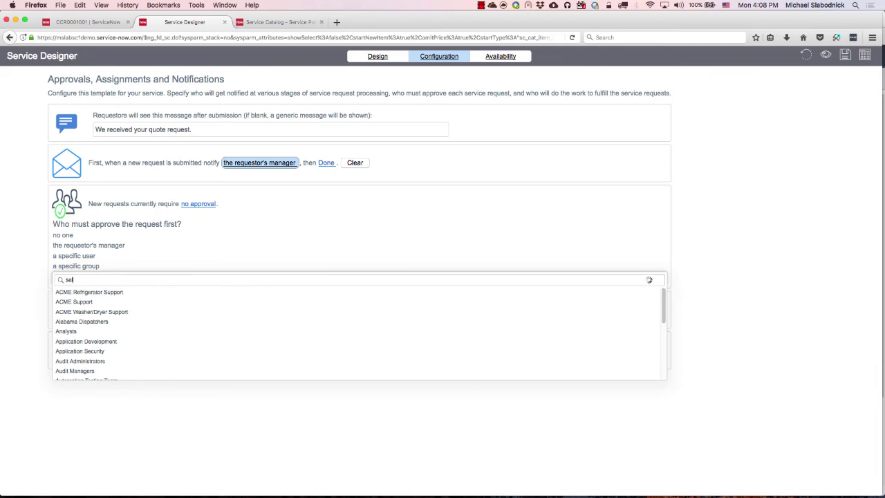
pyautogui.click(128, 292)
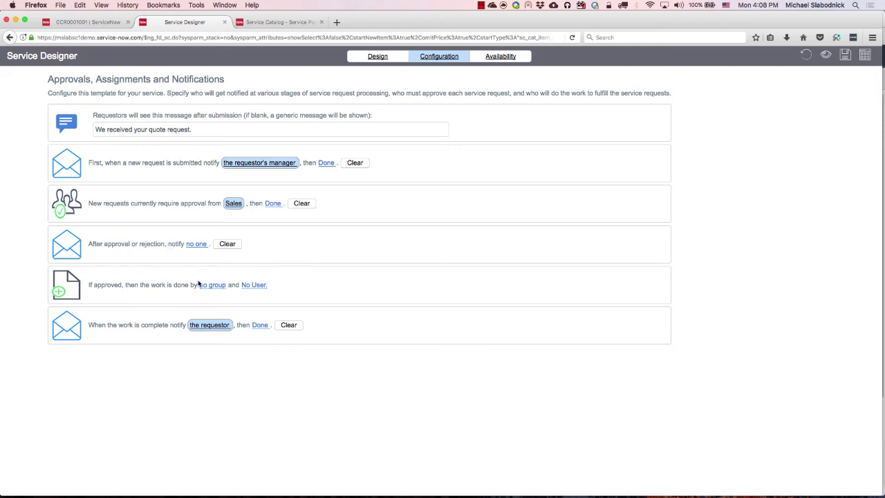
pyautogui.click(220, 288)
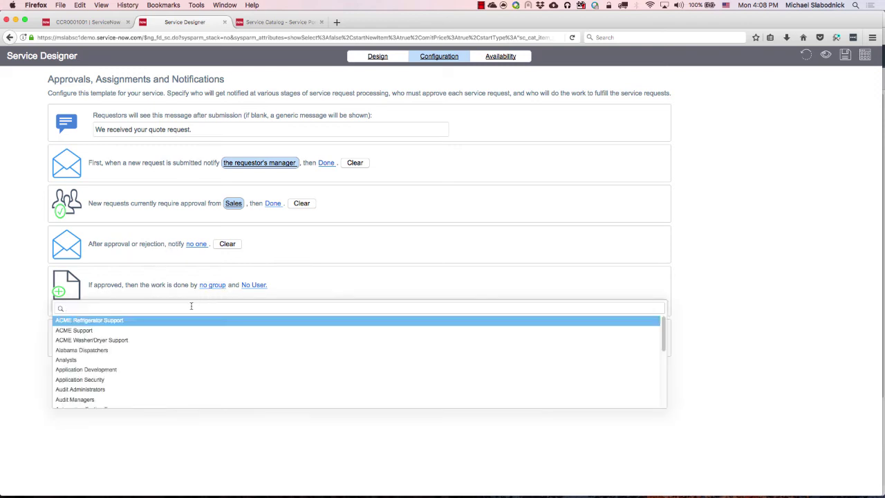
pyautogui.write('sales')
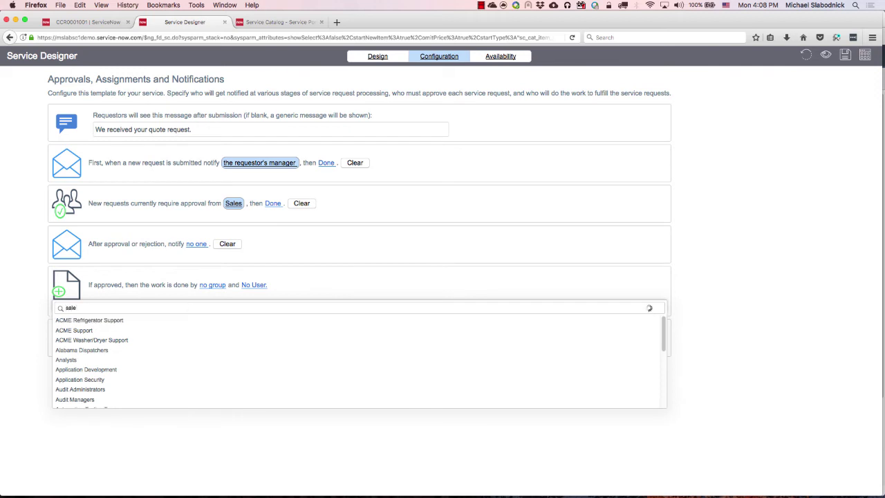
pyautogui.click(145, 320)
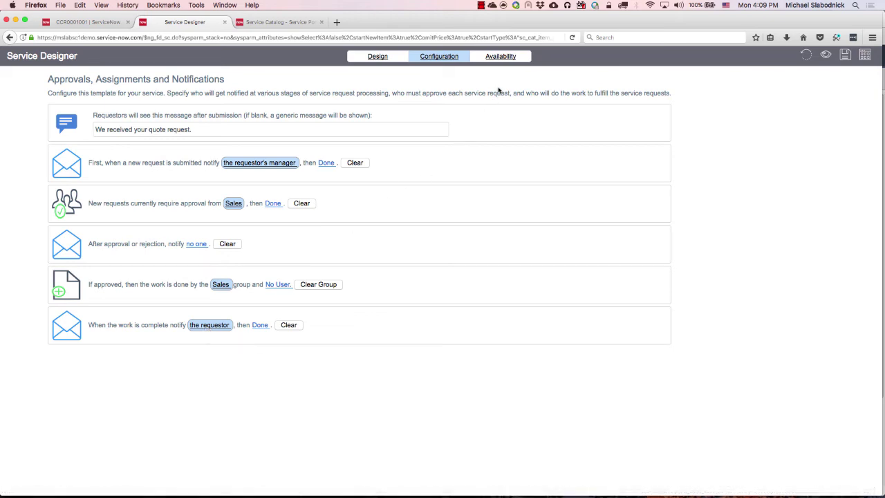
# Limit availability of Quote Request to the Sales department.
pyautogui.click(500, 58)
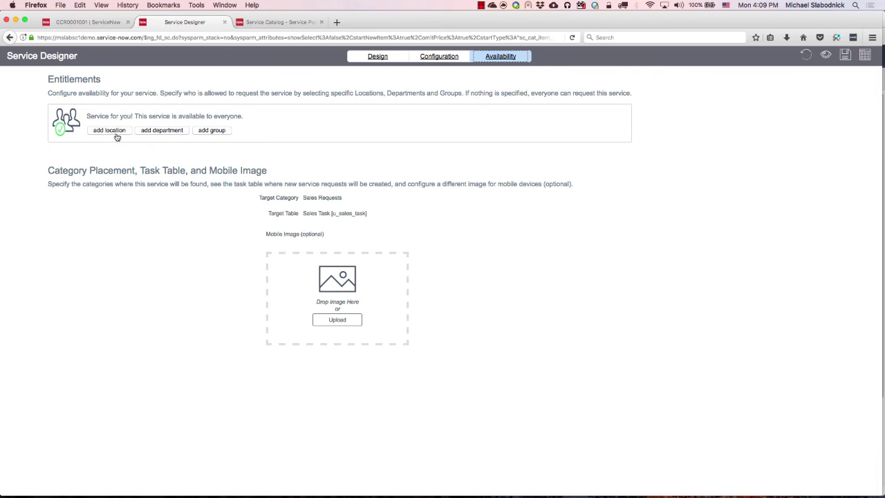
pyautogui.click(169, 134)
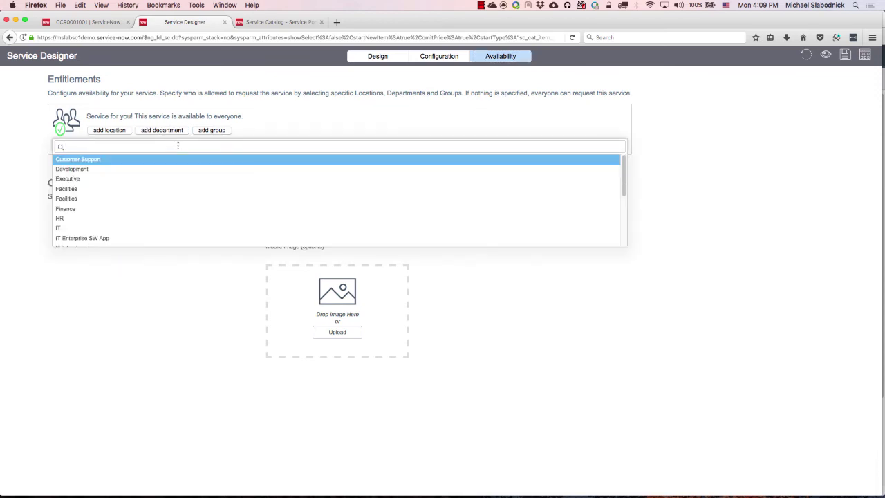
pyautogui.write('sales')
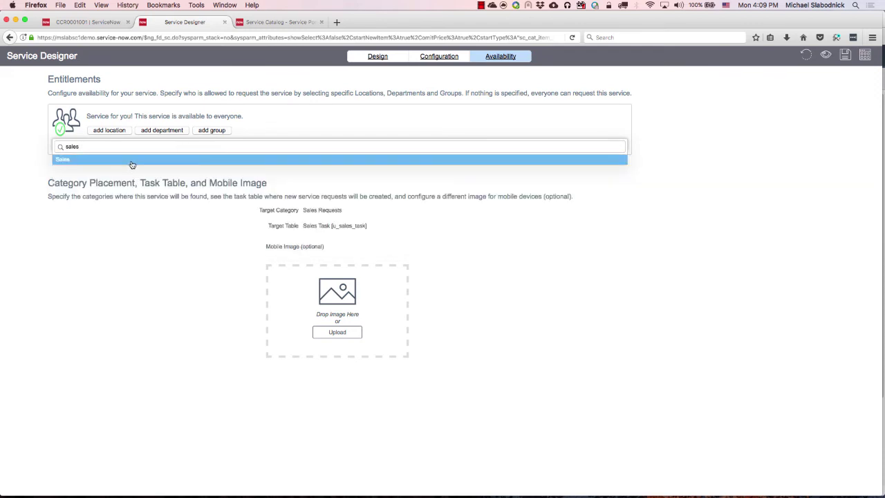
pyautogui.click(132, 163)
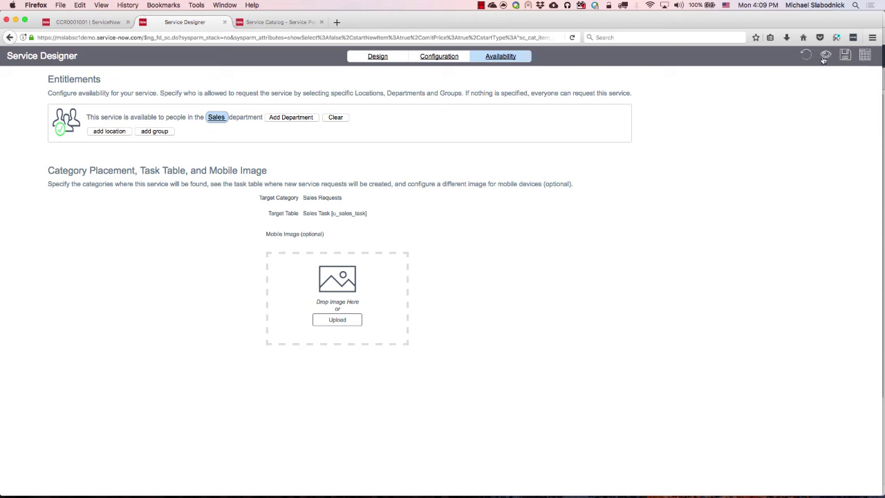
# Preview the Quote Request item, then publish it to the catalog.
pyautogui.click(825, 56)
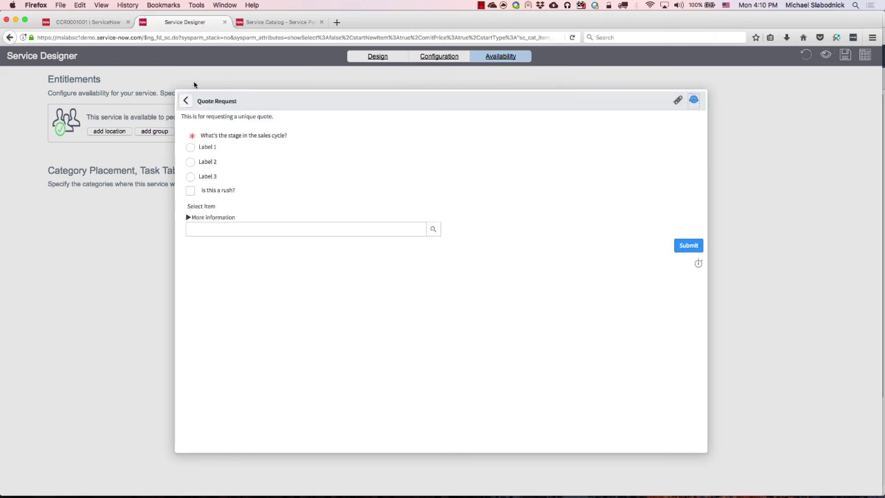
pyautogui.click(692, 101)
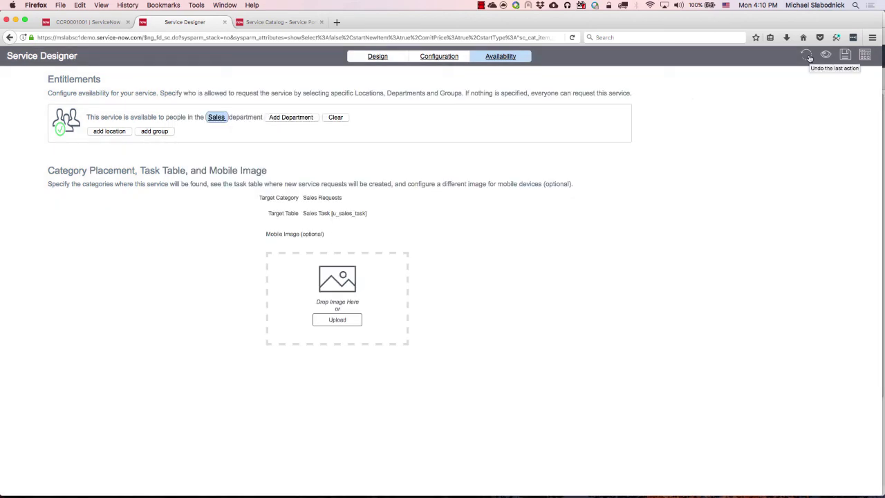
pyautogui.click(864, 56)
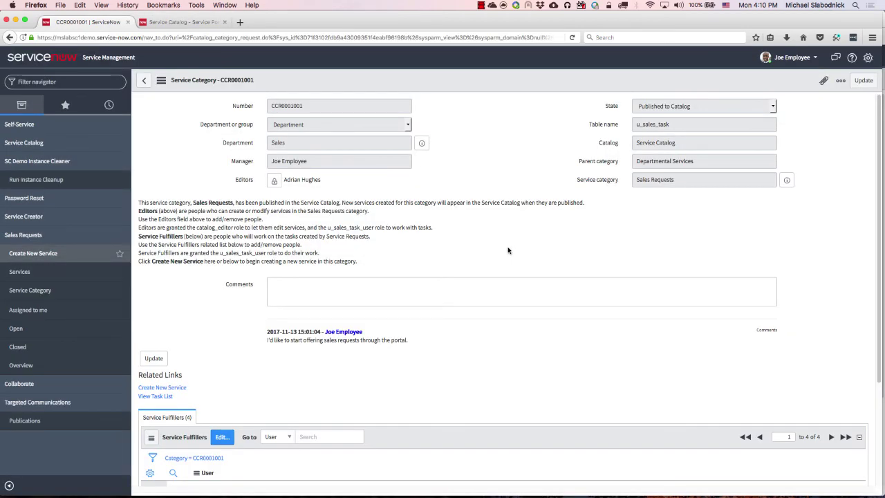
# Open Quote Request from the Service Portal catalog's Departmental Services category.
pyautogui.click(194, 26)
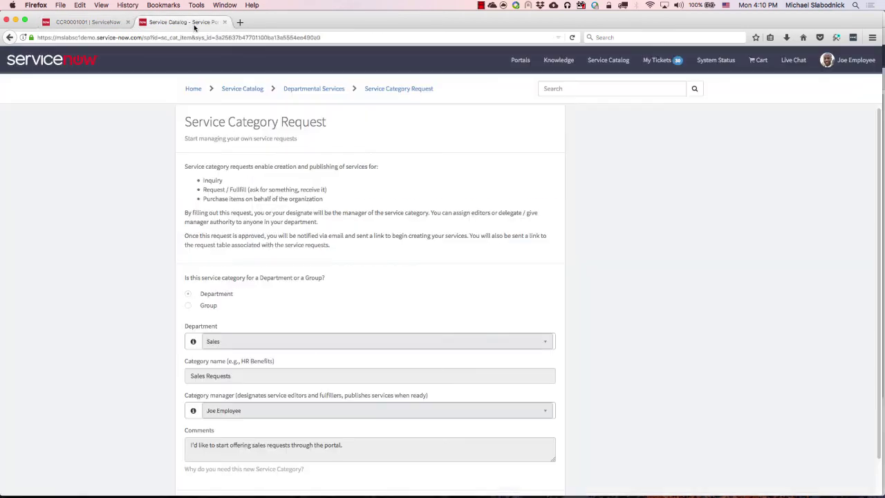
pyautogui.click(196, 91)
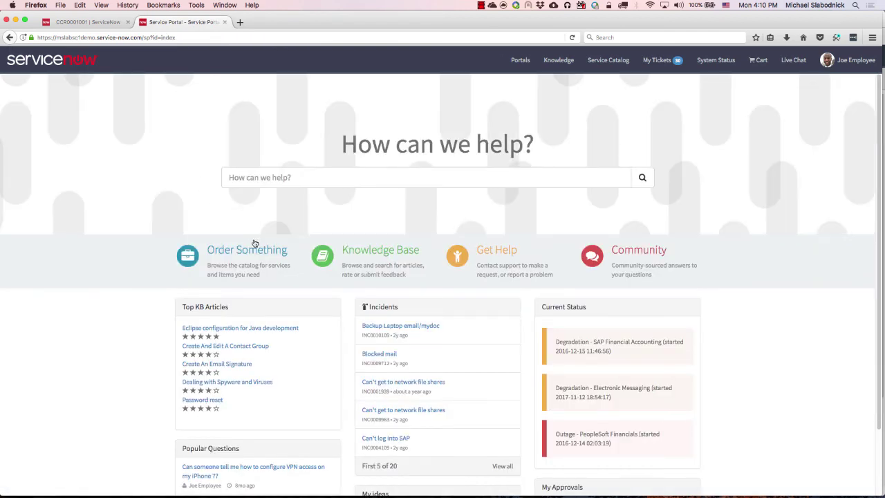
pyautogui.click(257, 251)
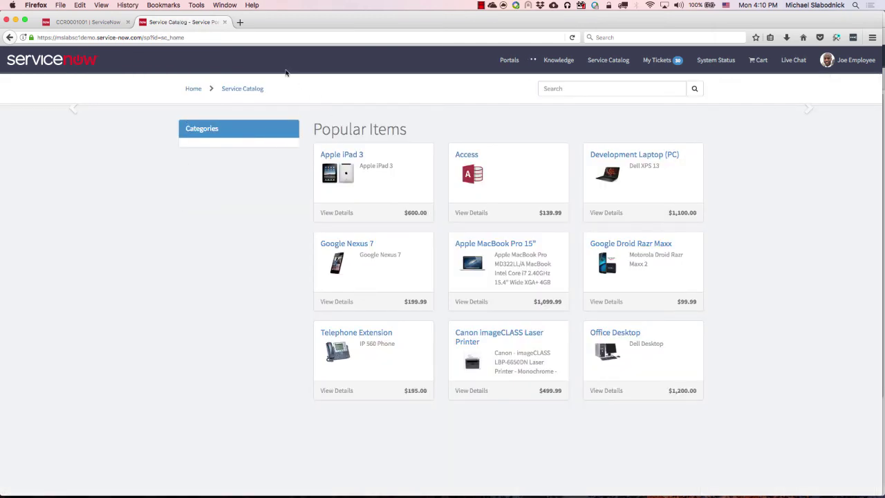
pyautogui.click(215, 195)
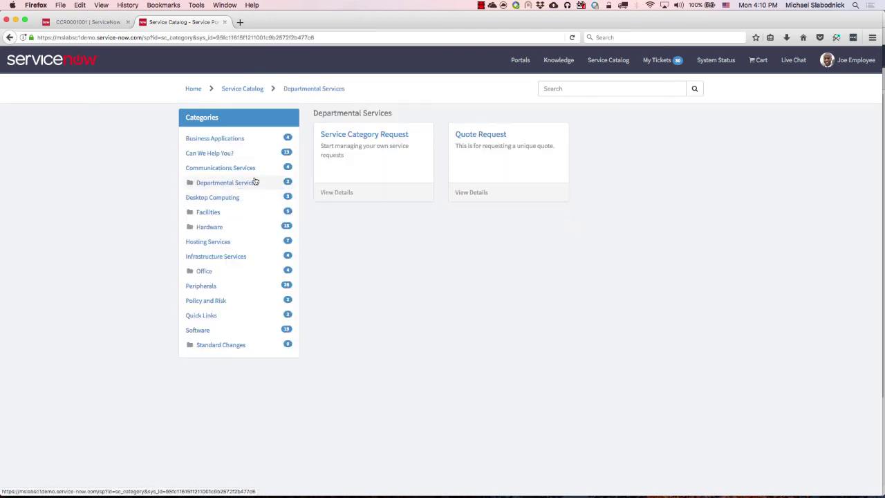
pyautogui.click(487, 137)
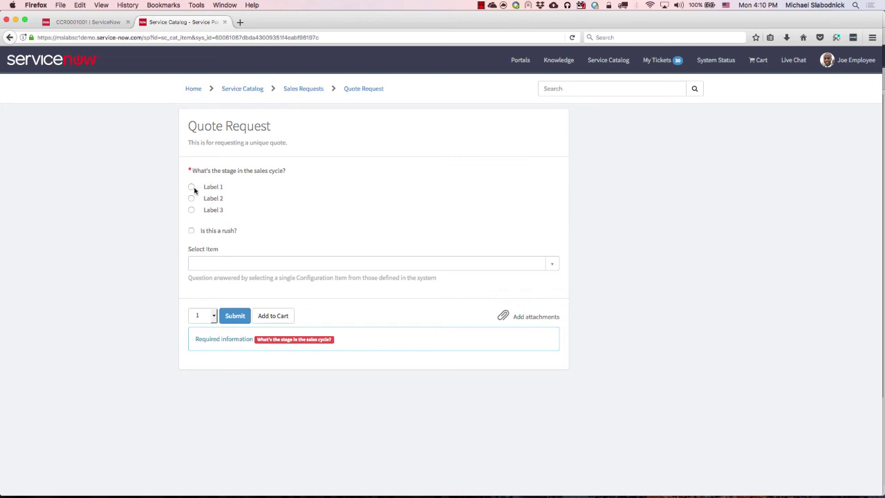
# Submit a quote request with stage Label 2, rush checked and no item selected.
pyautogui.click(191, 187)
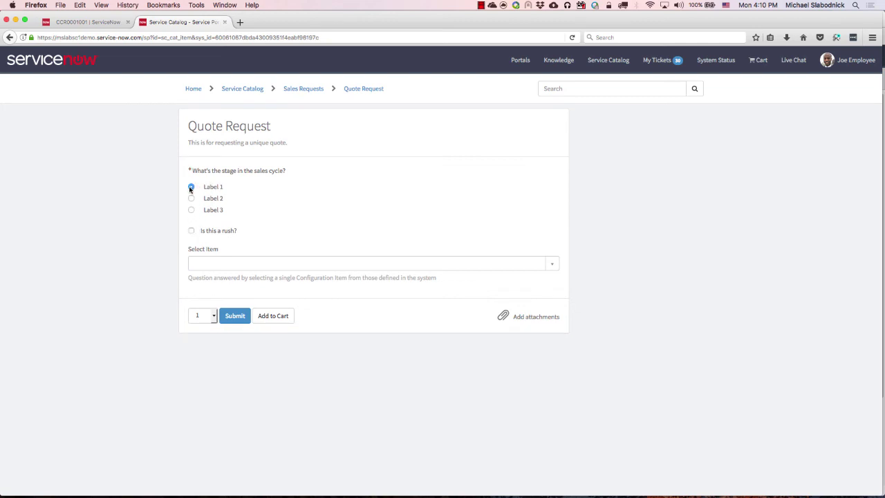
pyautogui.click(191, 199)
pyautogui.click(191, 230)
pyautogui.click(551, 263)
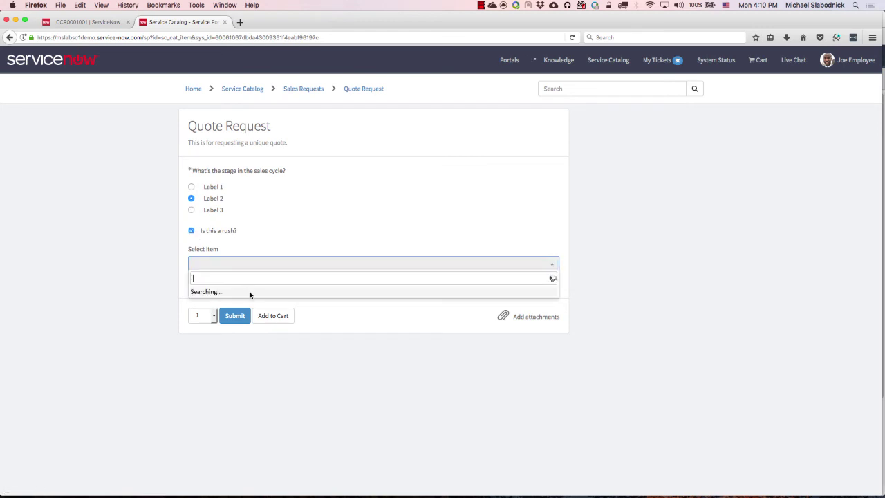
pyautogui.scroll(-2, 242, 352)
pyautogui.scroll(5, 237, 330)
pyautogui.click(446, 265)
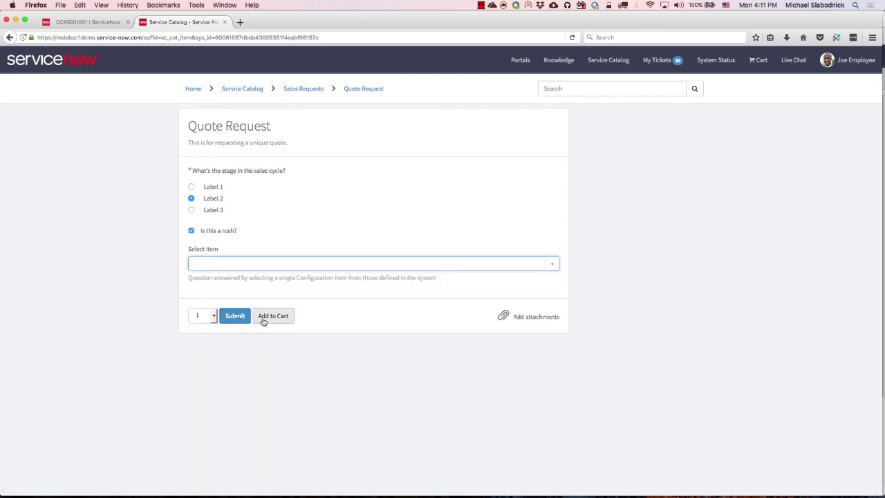
pyautogui.click(239, 315)
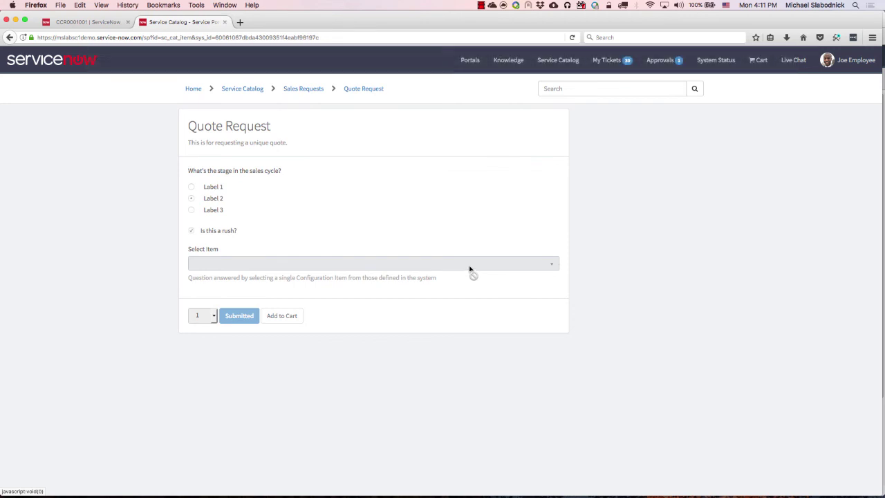
# Open sales task SAL0001001 from the open Sales Requests list and review its variables.
pyautogui.click(118, 22)
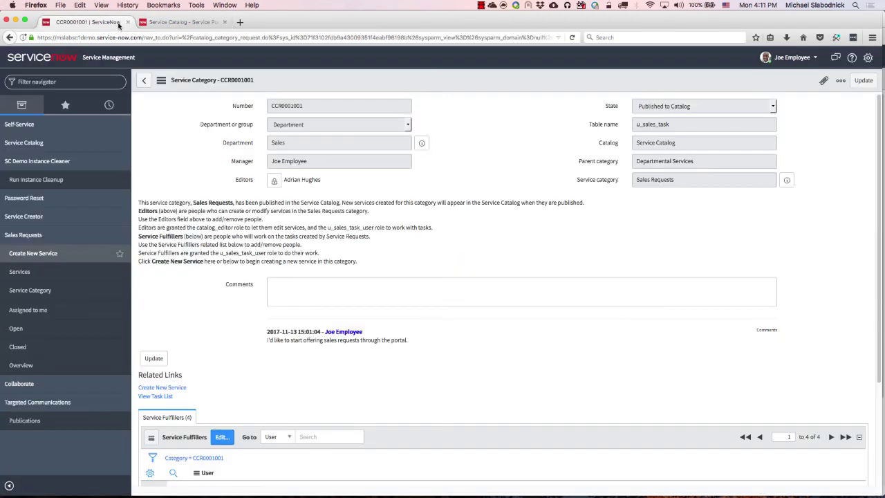
pyautogui.click(35, 328)
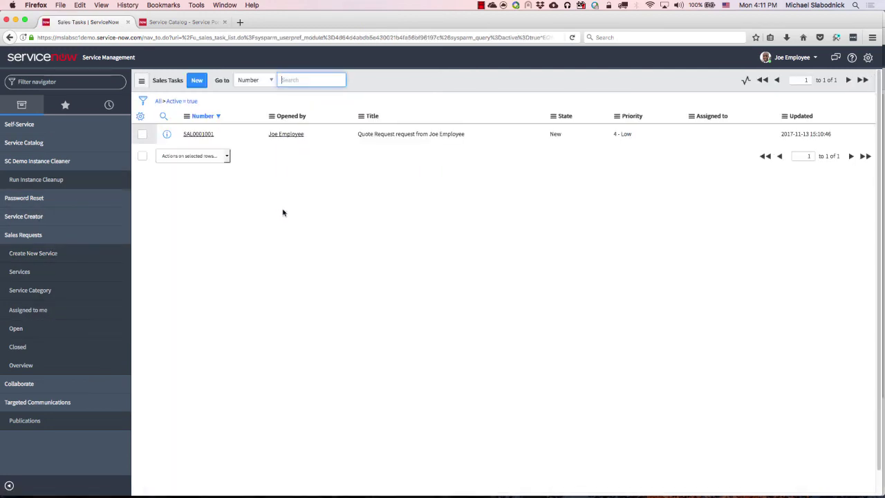
pyautogui.click(200, 135)
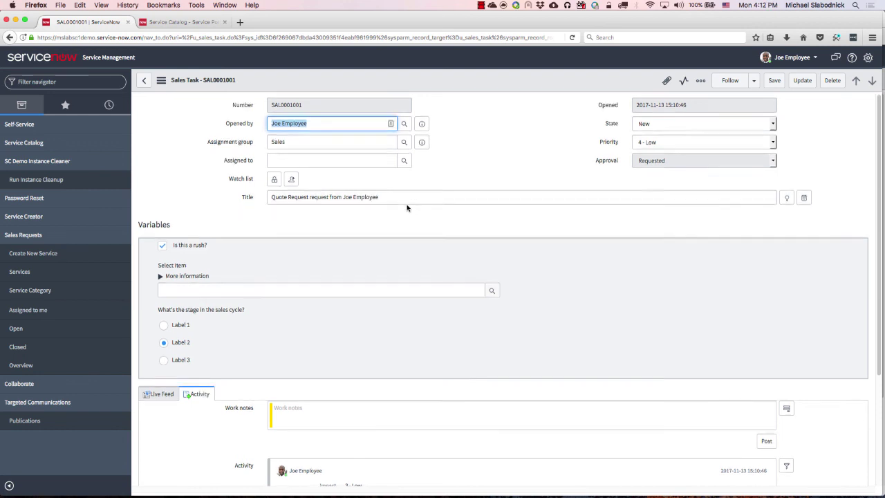
pyautogui.scroll(-3, 397, 207)
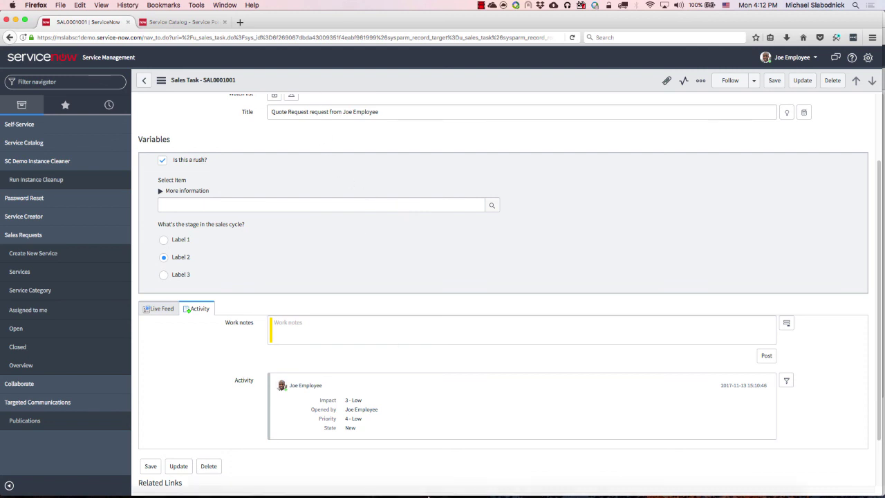
# In the Chrome ServiceNow window, filter the navigator for 'studio'.
pyautogui.moveTo(449, 489)
pyautogui.click(560, 476)
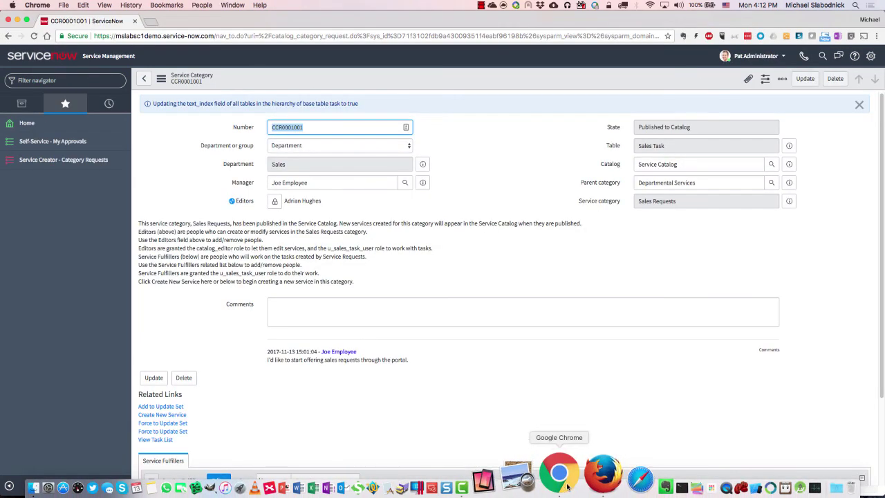
pyautogui.click(83, 84)
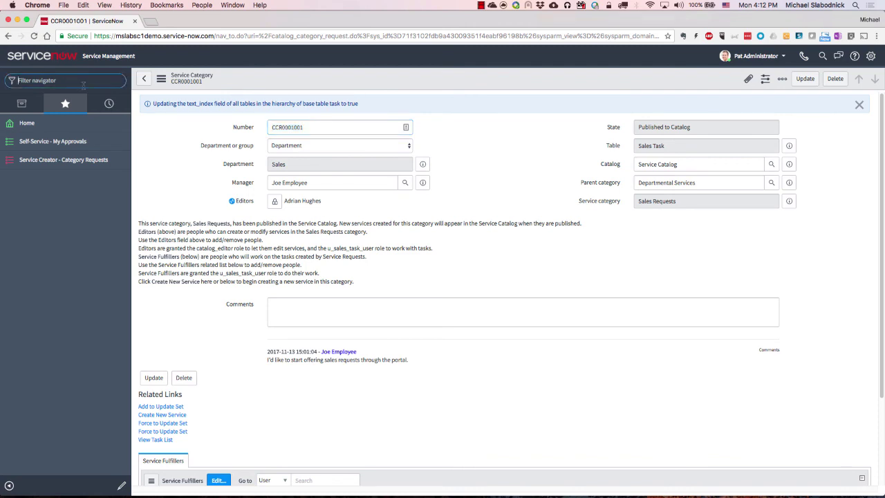
pyautogui.write('app')
pyautogui.press('BackSpace')
pyautogui.press('BackSpace')
pyautogui.press('BackSpace')
pyautogui.write('studio')
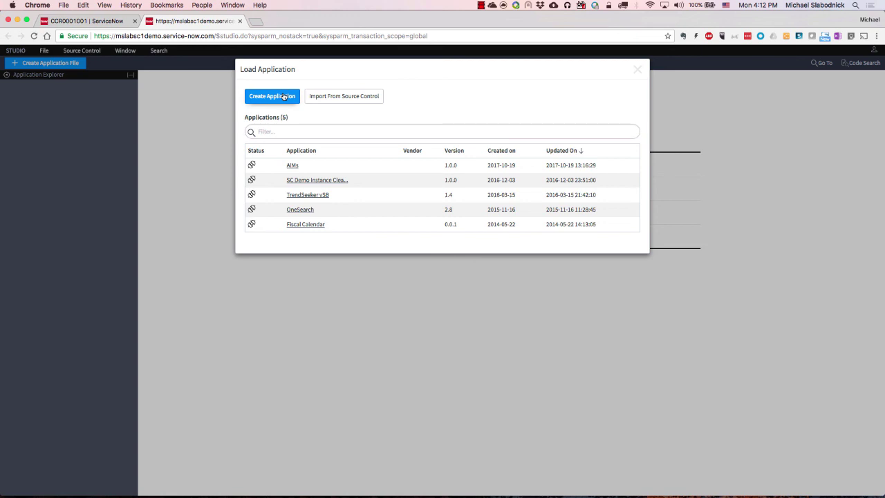
# Start a new Studio application from the Quote Request service as 'Quote Request App', with Replace original service left off.
pyautogui.click(284, 97)
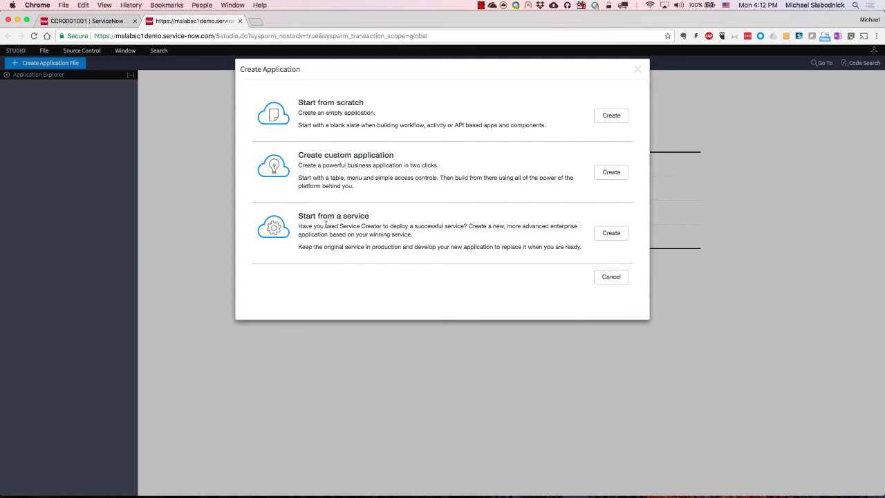
pyautogui.click(617, 236)
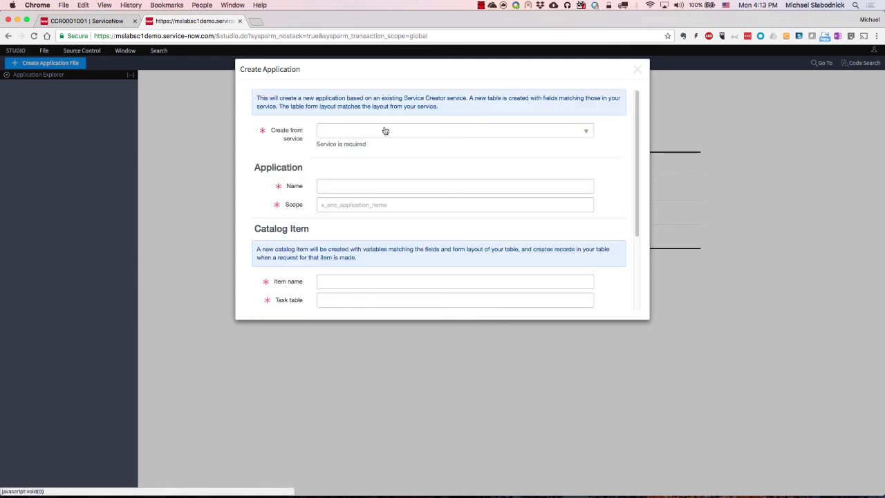
pyautogui.click(389, 130)
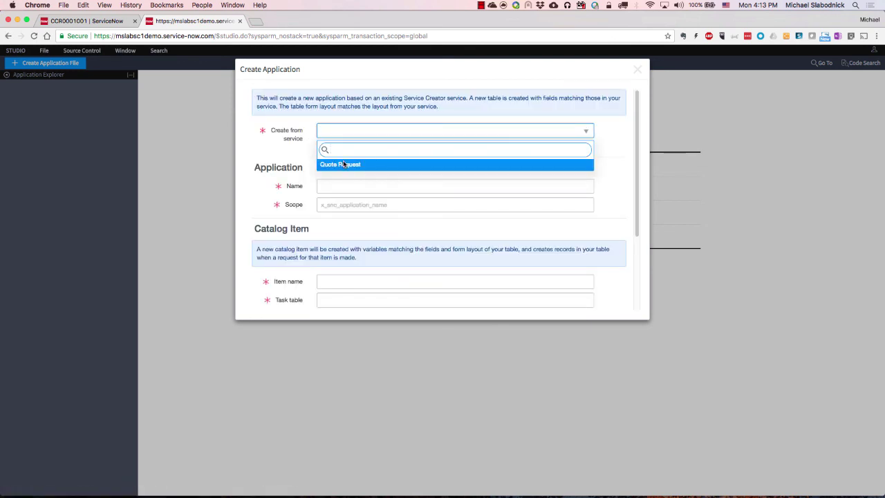
pyautogui.click(343, 165)
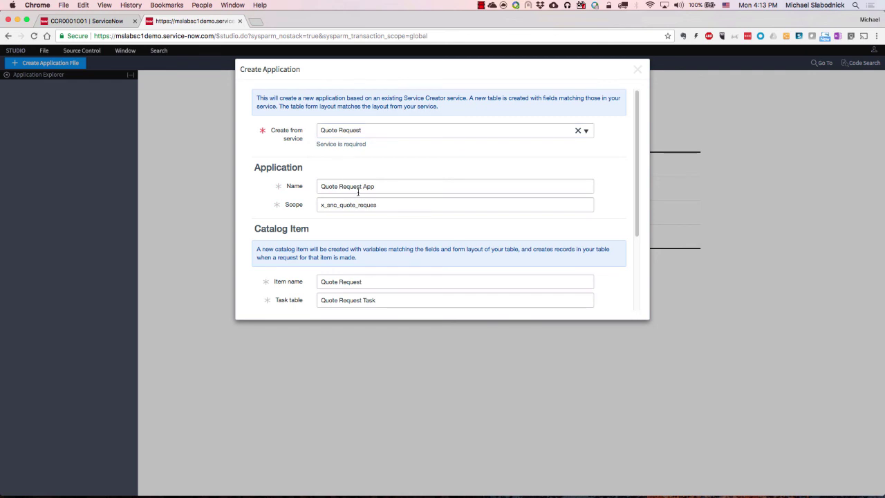
pyautogui.scroll(-3, 375, 198)
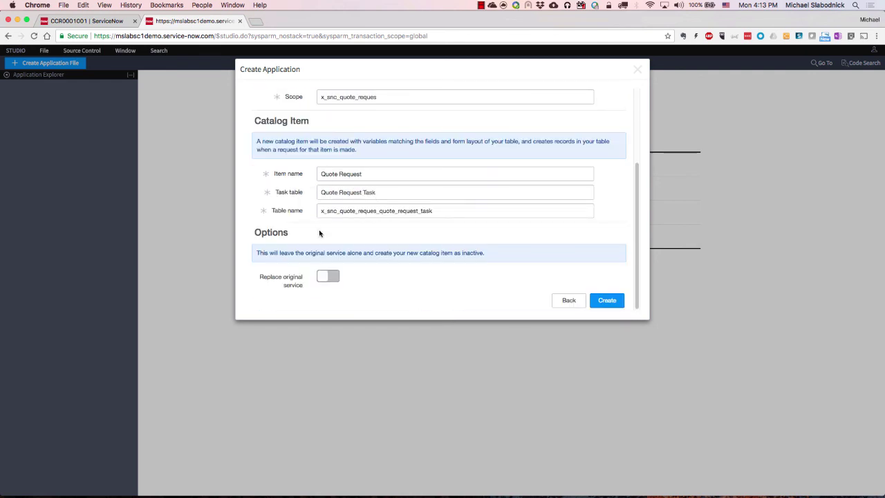
pyautogui.click(326, 276)
pyautogui.click(329, 276)
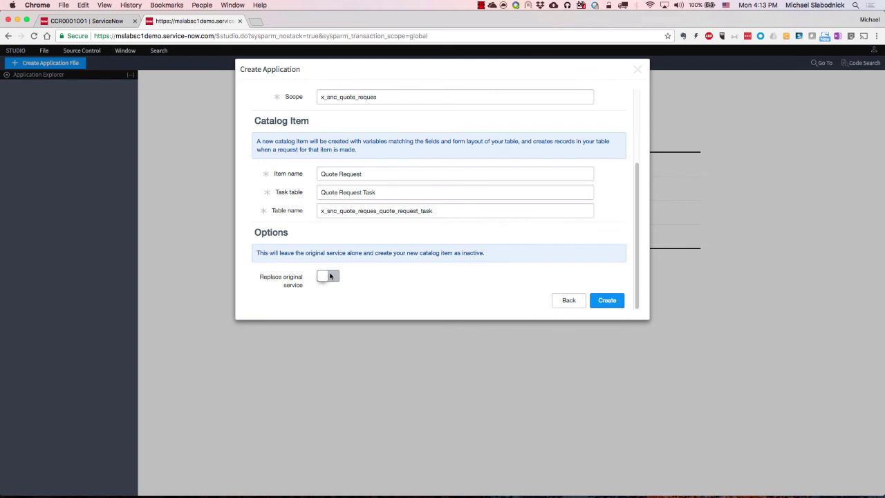